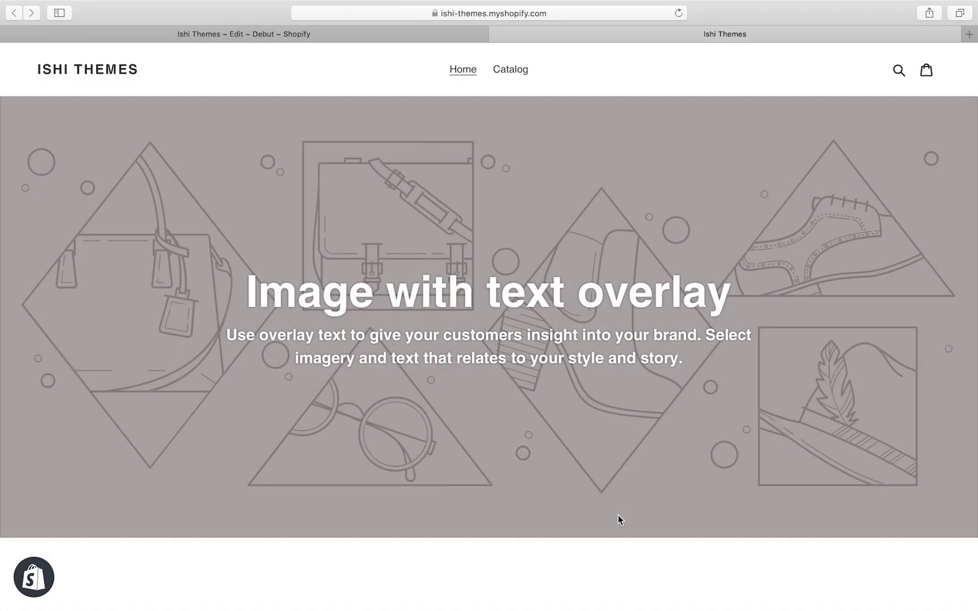
- Inspect the storefront footer's © 2020 copyright and Powered by Shopify line
scroll(618, 515, "down", 1)
scroll(618, 515, "up", 1)
scroll(618, 515, "up", 4)
scroll(618, 515, "down", 15)
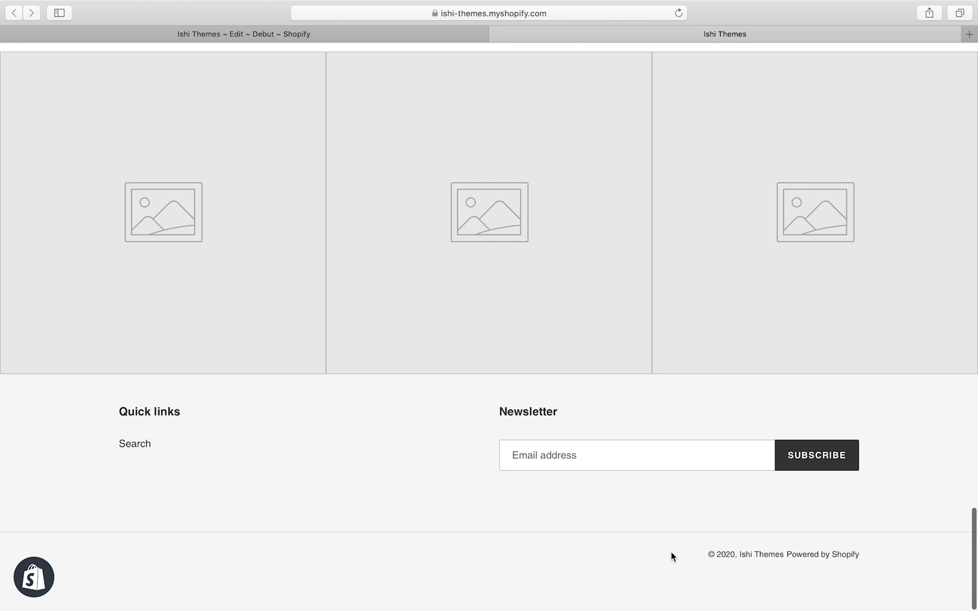
left_click_drag(876, 556, 668, 551)
left_click(651, 542)
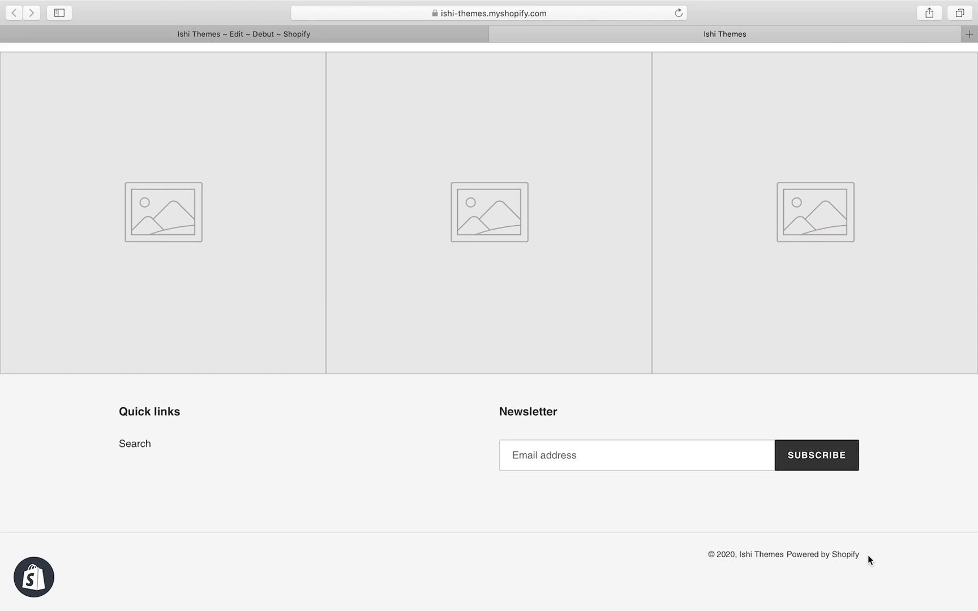
left_click_drag(868, 556, 650, 559)
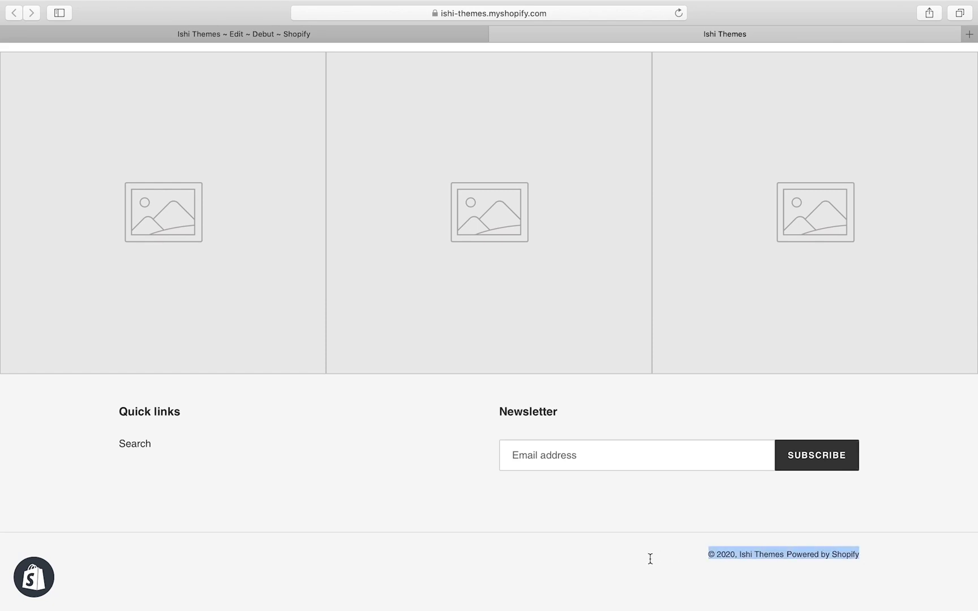
left_click(651, 560)
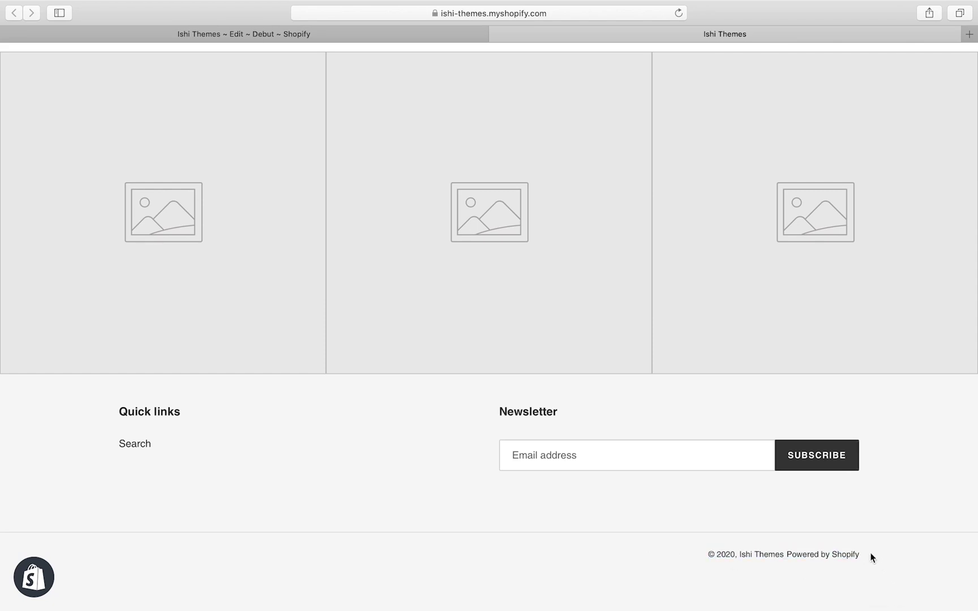
left_click_drag(871, 554, 789, 556)
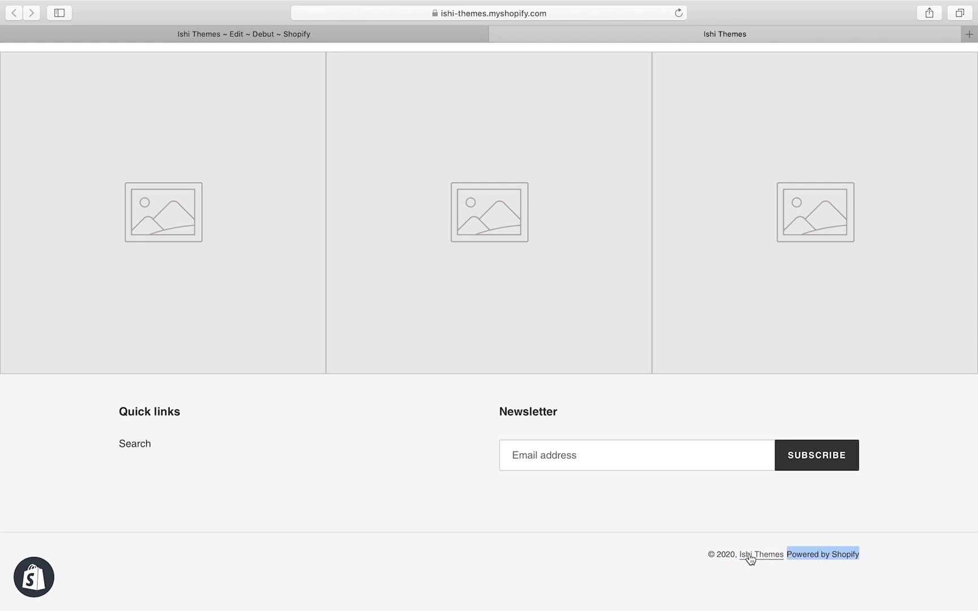
double_click(728, 554)
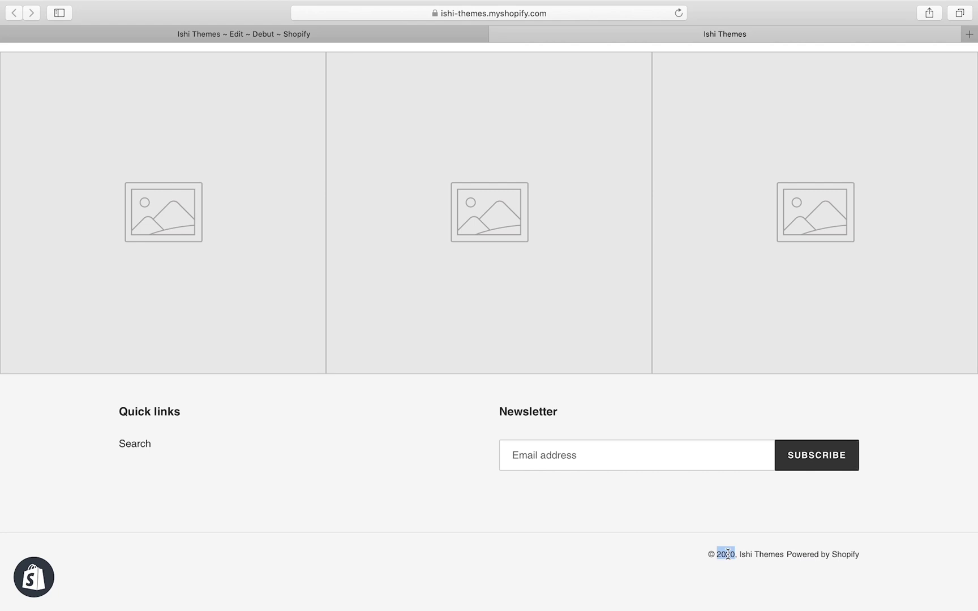
left_click_drag(865, 554, 784, 554)
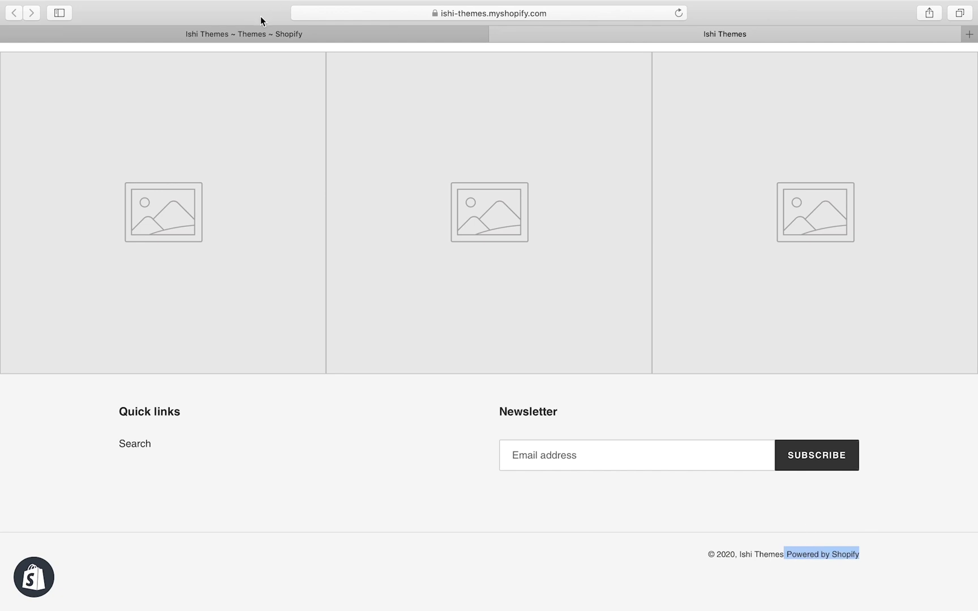
- Go to the admin Themes page and open the Debut theme's Actions menu
left_click(263, 33)
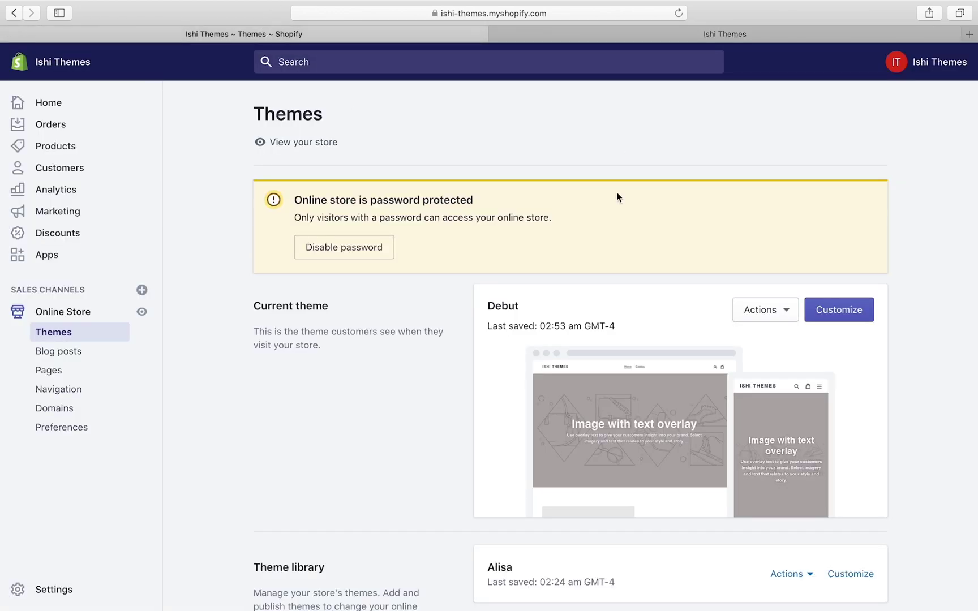
scroll(530, 394, "down", 2)
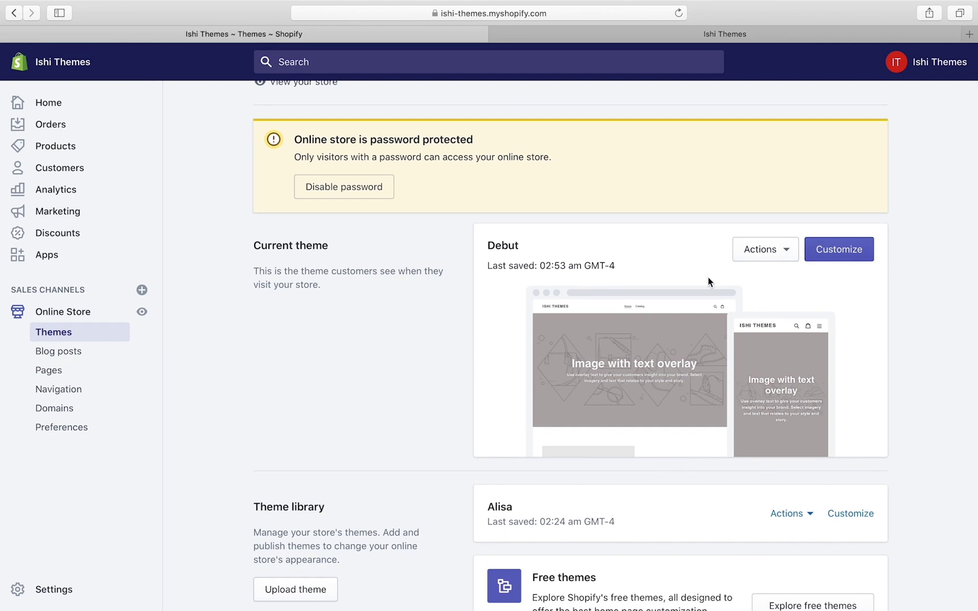
left_click(655, 28)
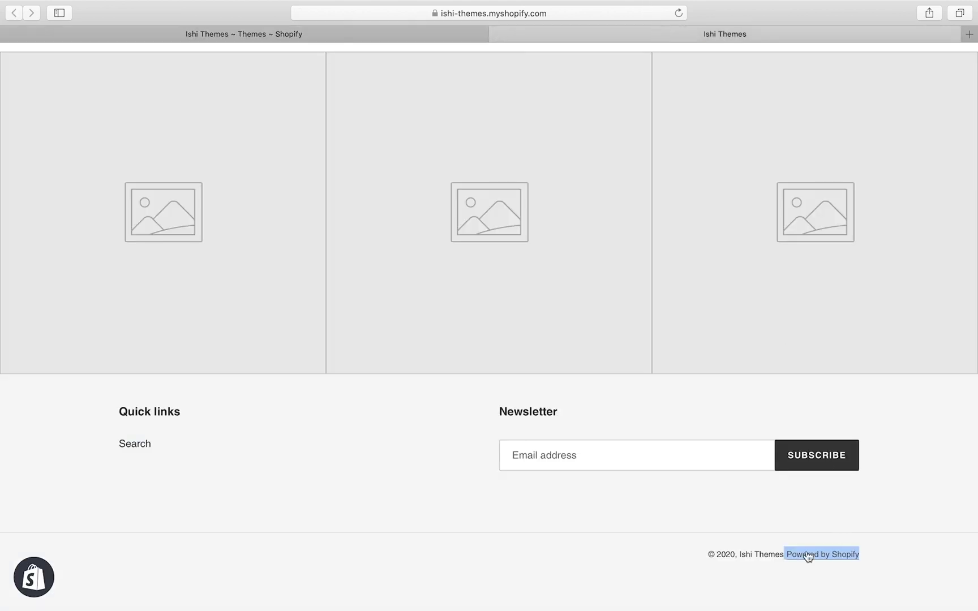
left_click(319, 32)
left_click(787, 254)
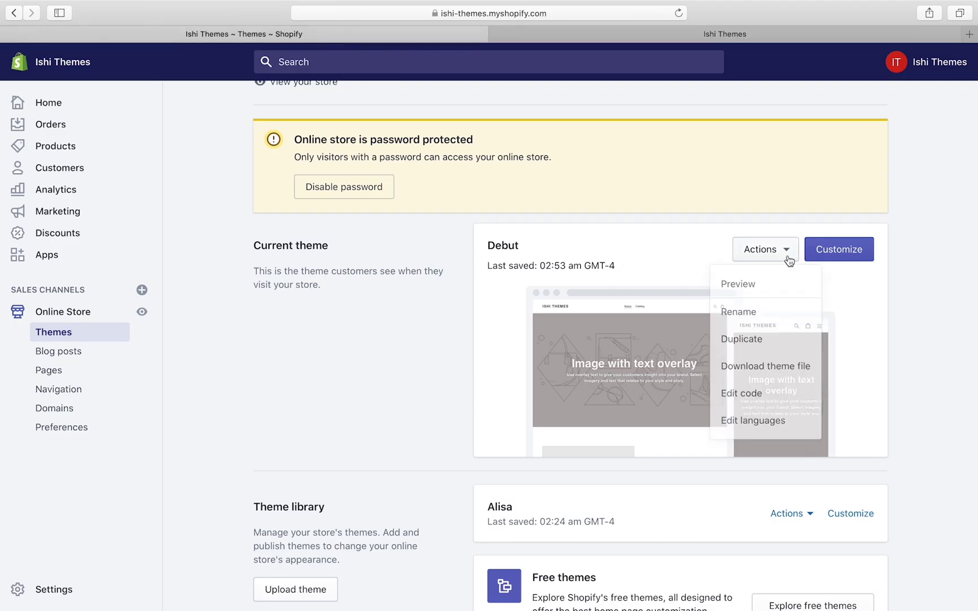
- Open Edit languages and search the translations for 'Powered by shopify'
left_click(738, 422)
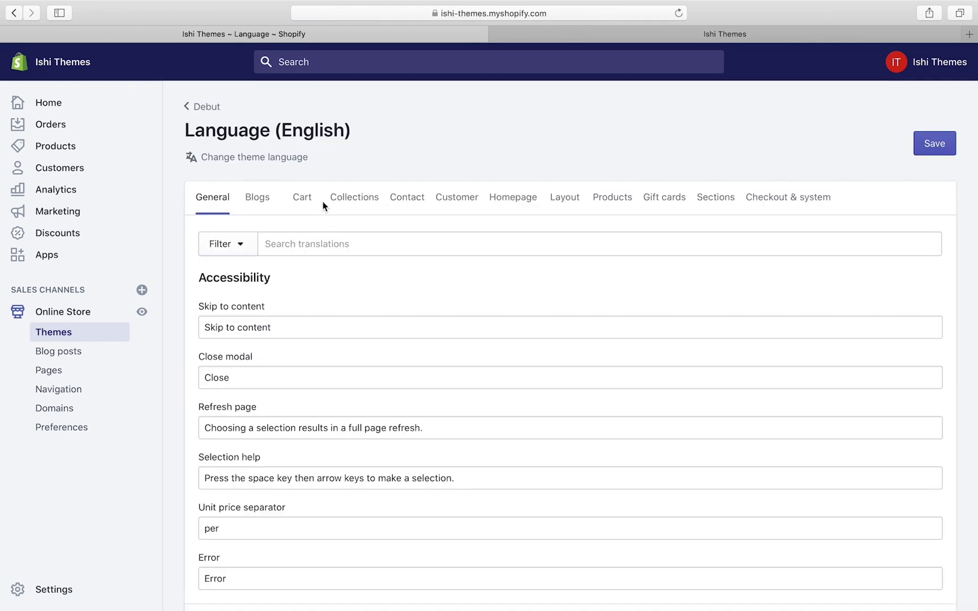
left_click(325, 235)
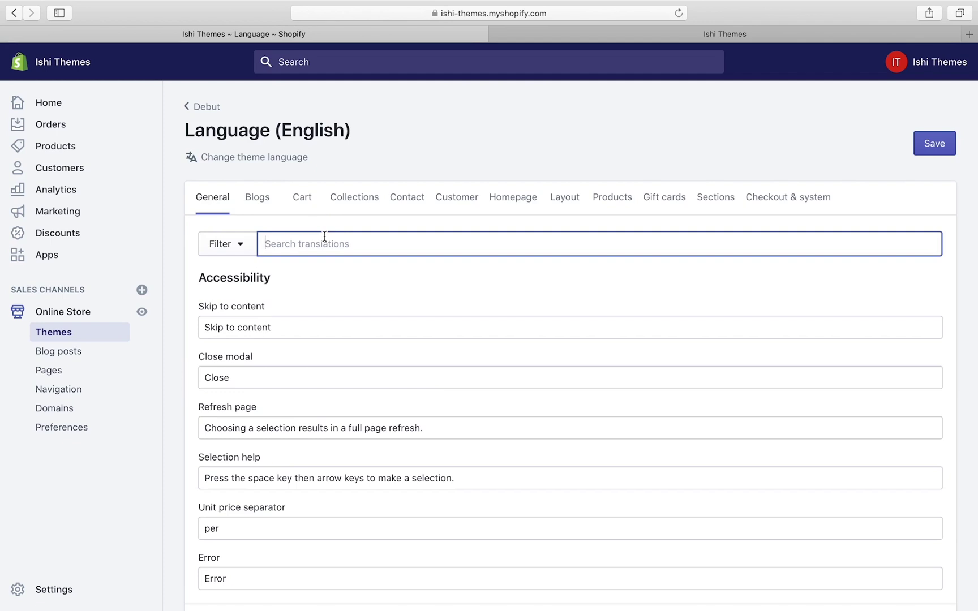
type("Pow")
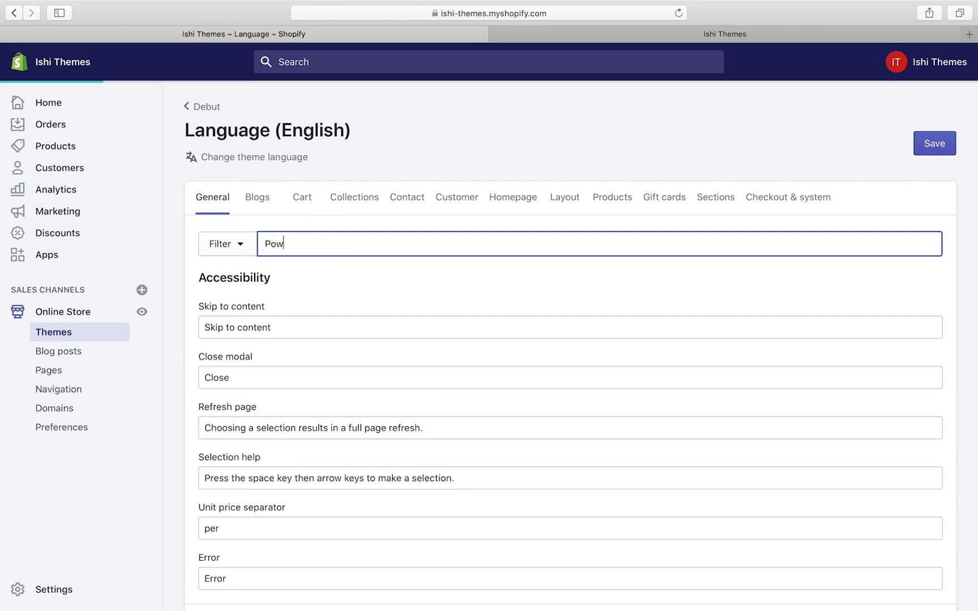
type("ered by shopify")
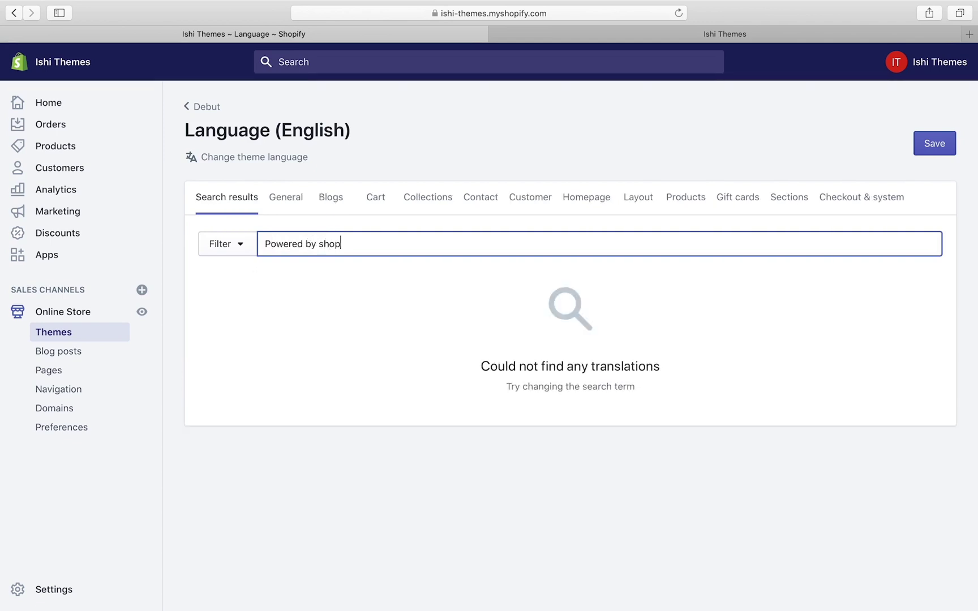
left_click(425, 163)
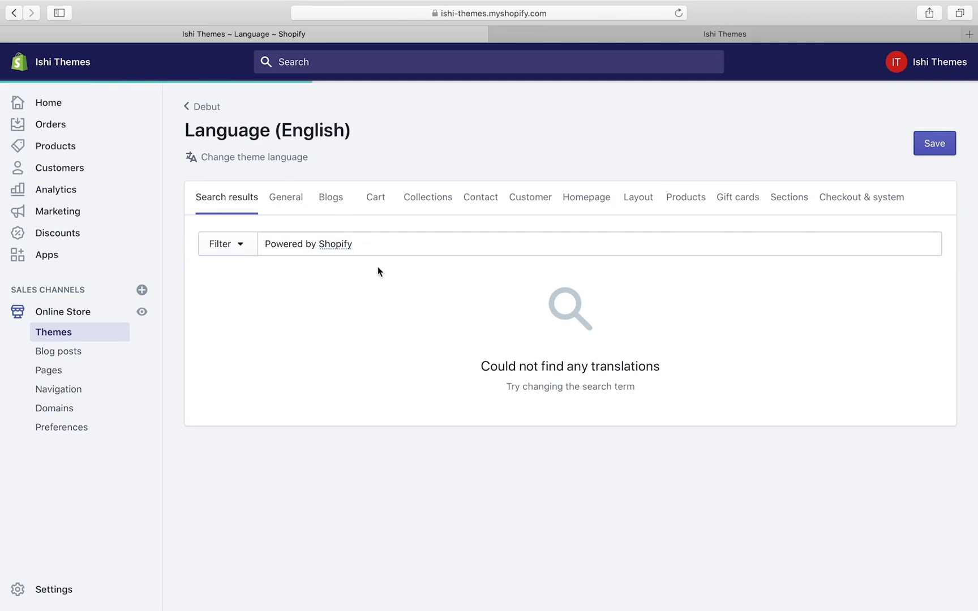
left_click_drag(354, 243, 219, 243)
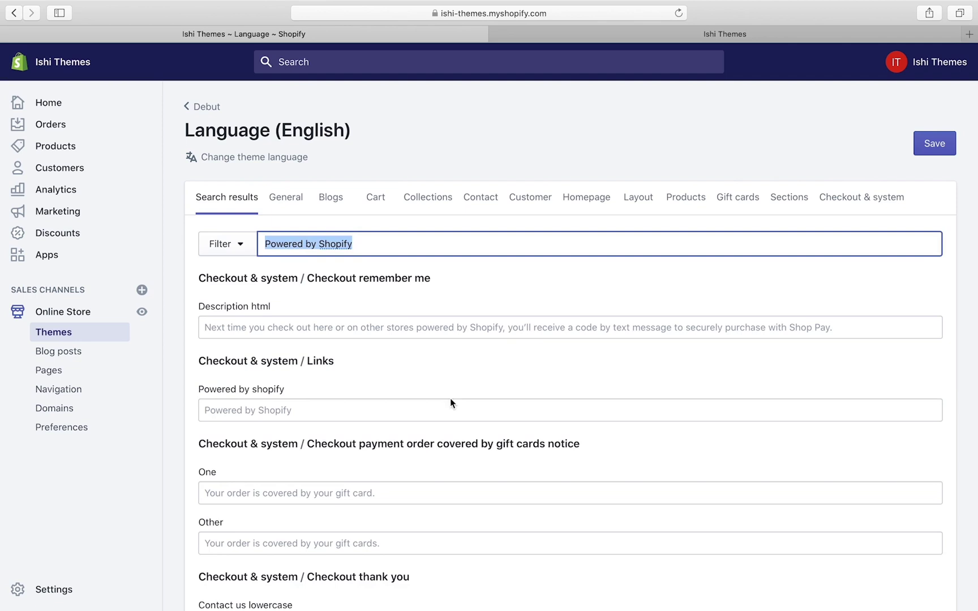
left_click(371, 374)
scroll(365, 411, "down", 1)
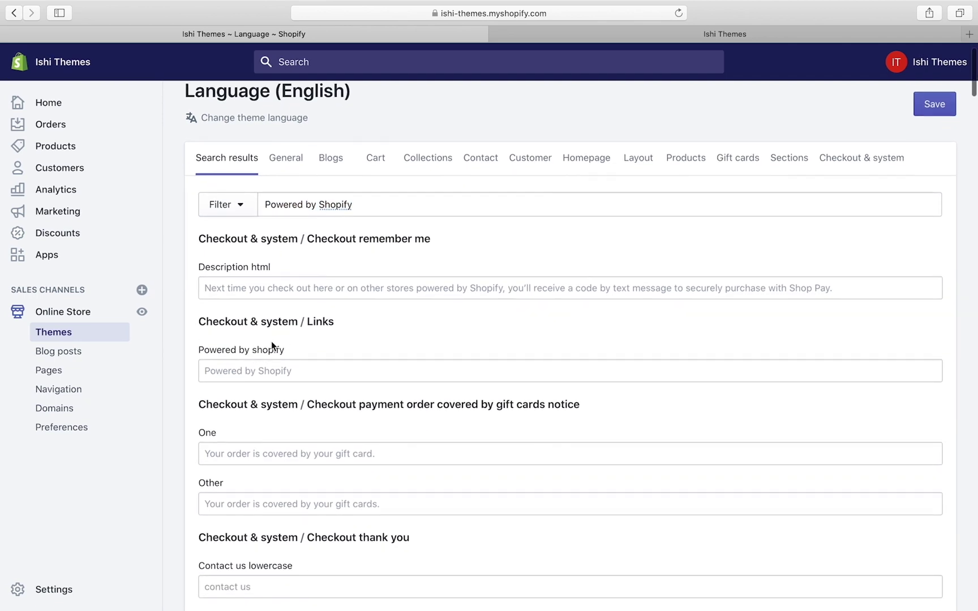
scroll(277, 317, "down", 1)
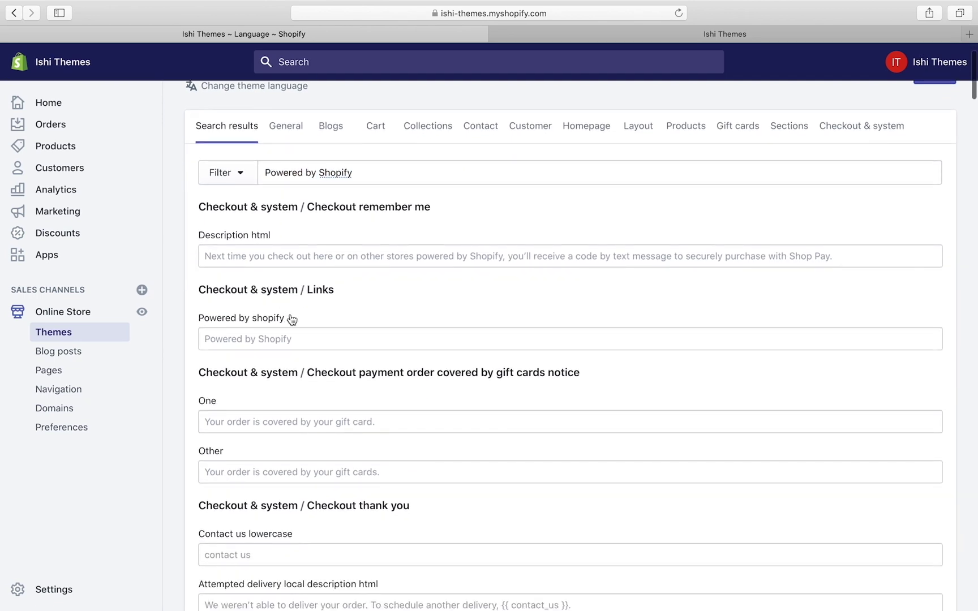
- Recheck the storefront's '© 2020, Ishi Themes' footer text against the translation entry
left_click(295, 336)
key("ctrl+Tab")
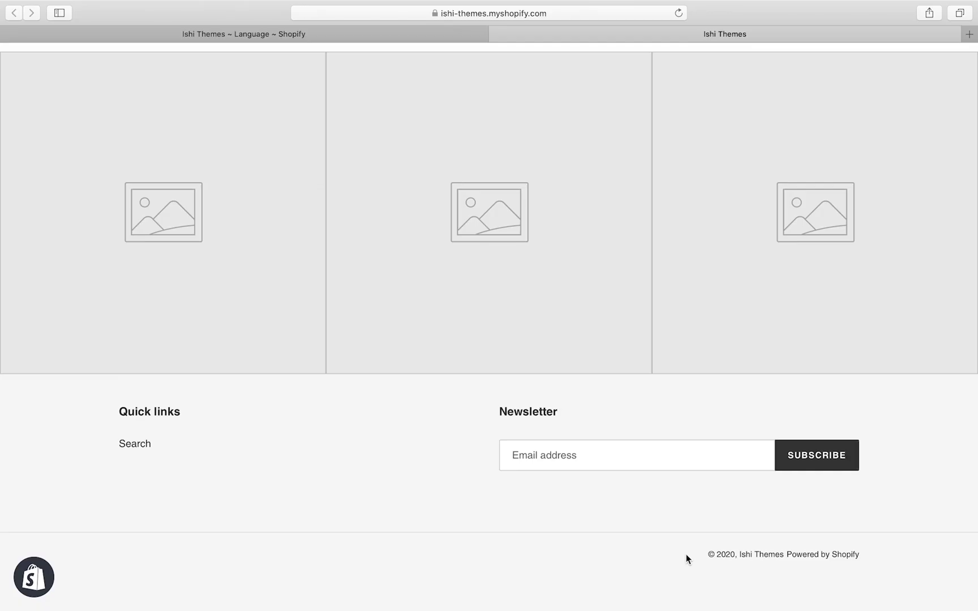
left_click_drag(708, 554, 785, 555)
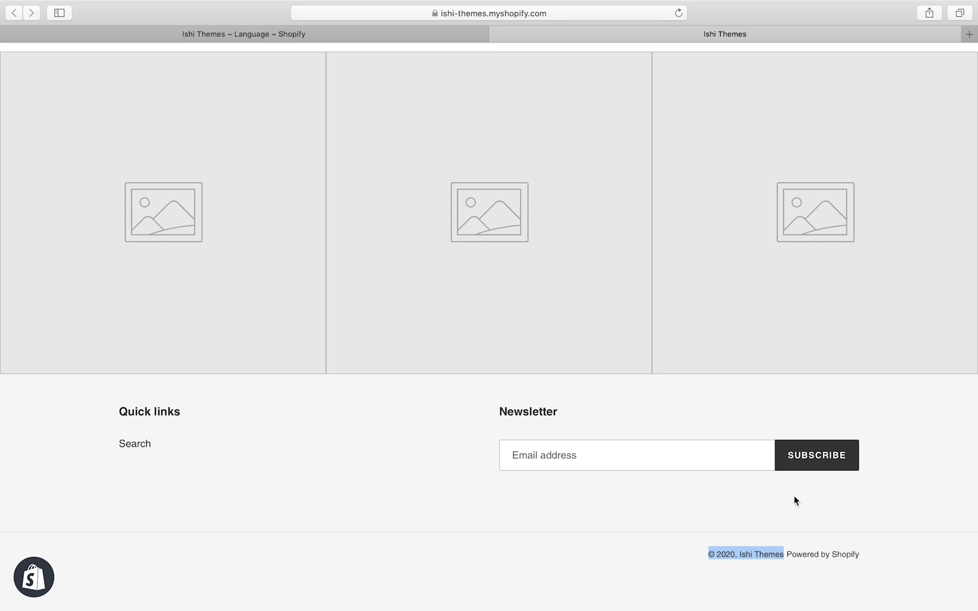
left_click(367, 35)
- Replace the Powered by shopify translation with 'All rights reserved.' and save
left_click(322, 337)
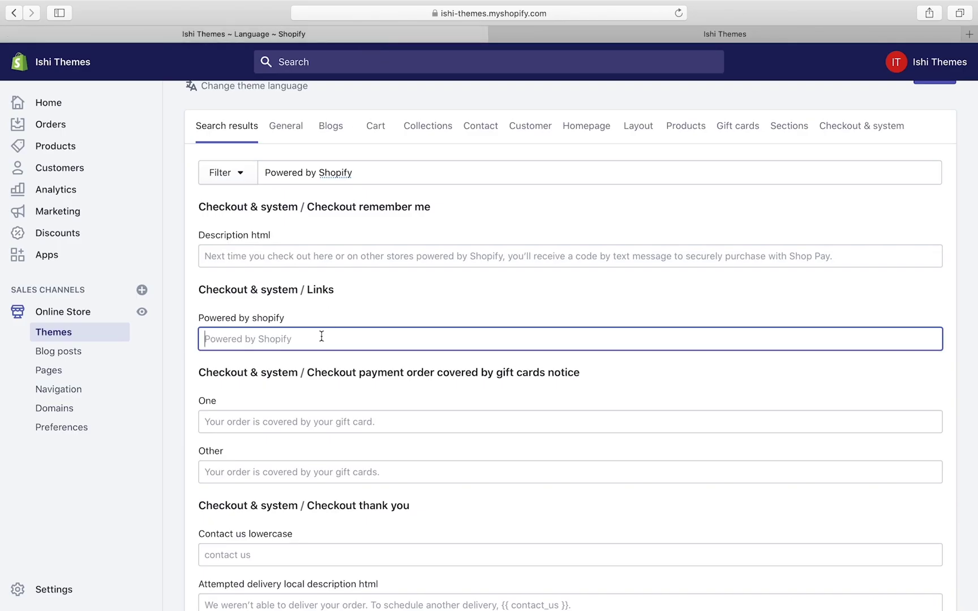
type("All righ")
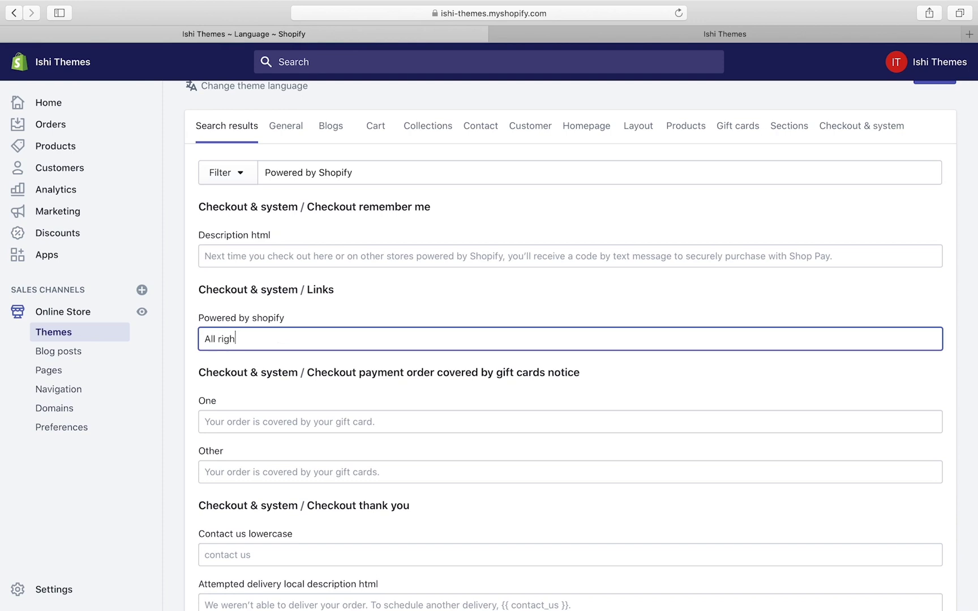
type("ts reserved.")
scroll(807, 236, "up", 2)
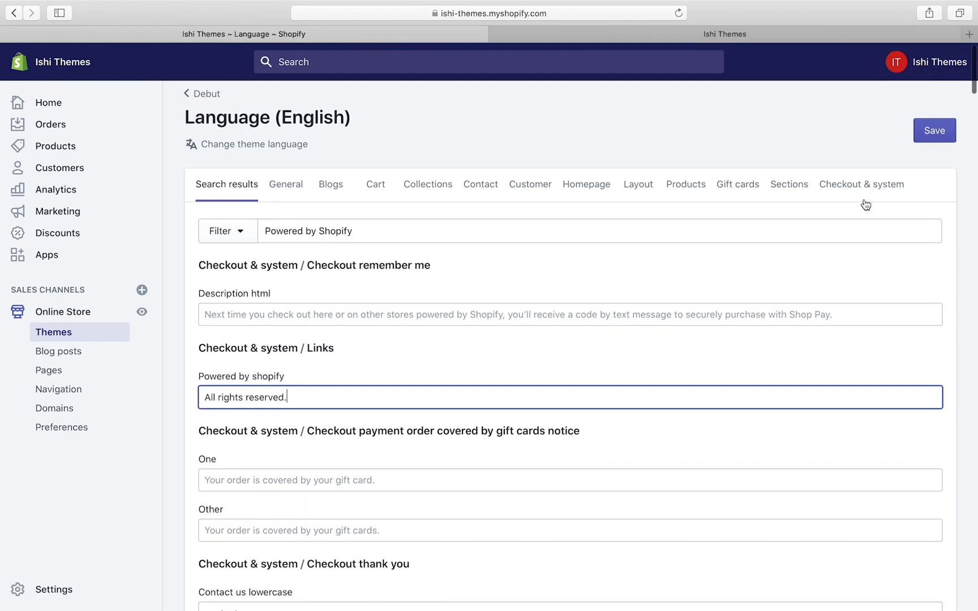
left_click(926, 139)
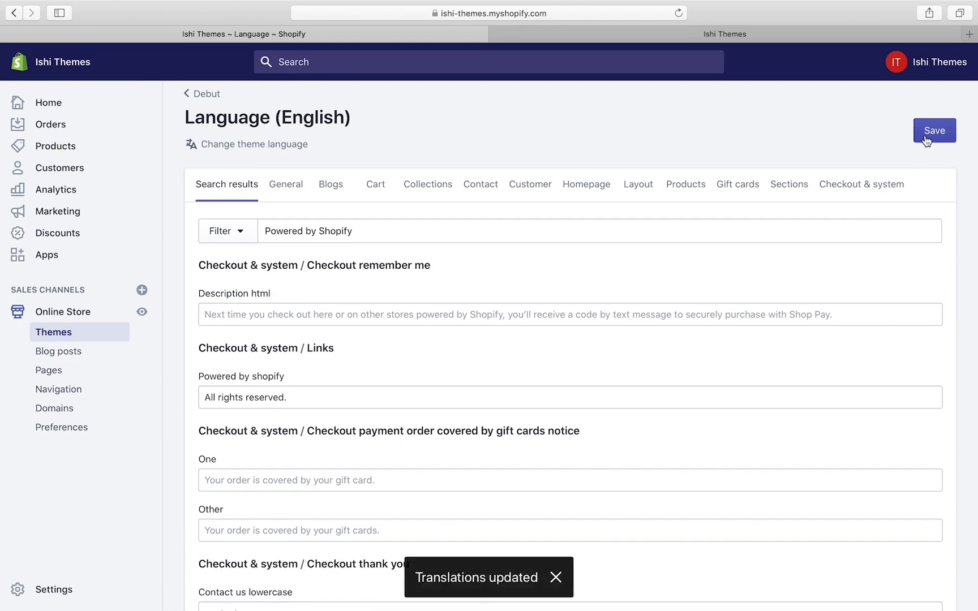
- Reload the storefront and confirm the footer reads '© 2020, Ishi Themes All rights reserved.'
left_click(624, 35)
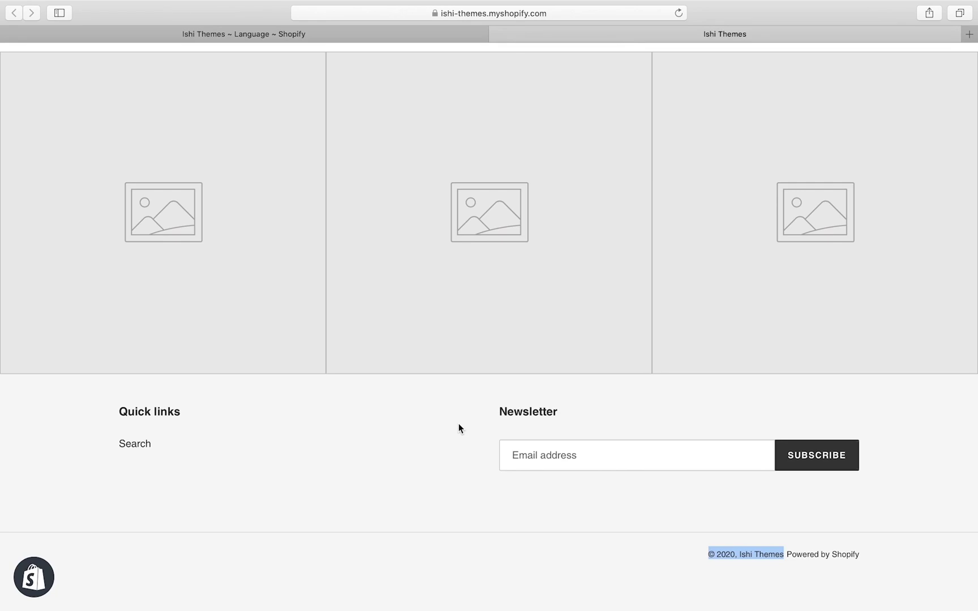
key("super+r")
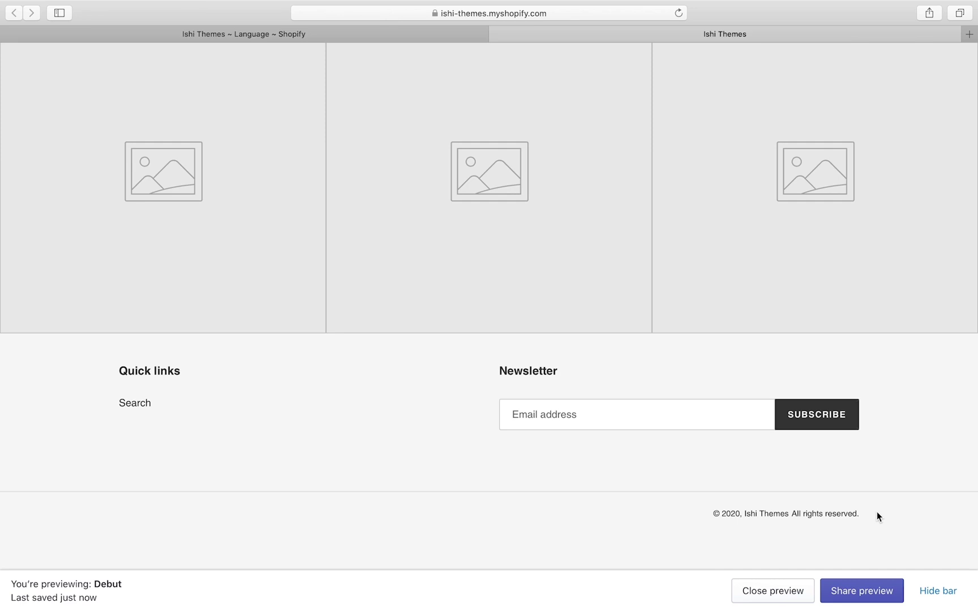
left_click_drag(876, 512, 690, 514)
left_click(683, 514)
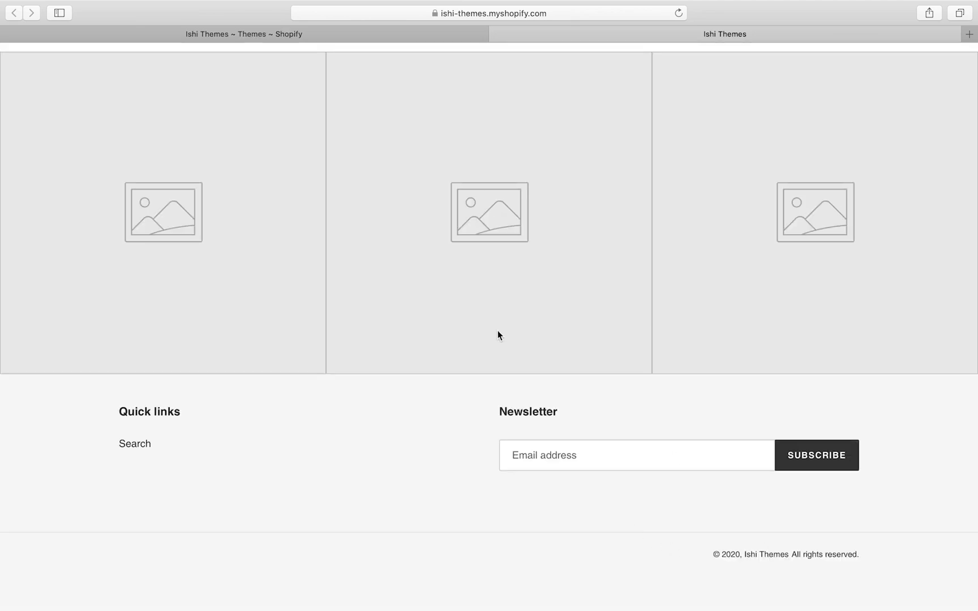
- Open the Debut theme's code editor via Actions > Edit code
left_click(337, 31)
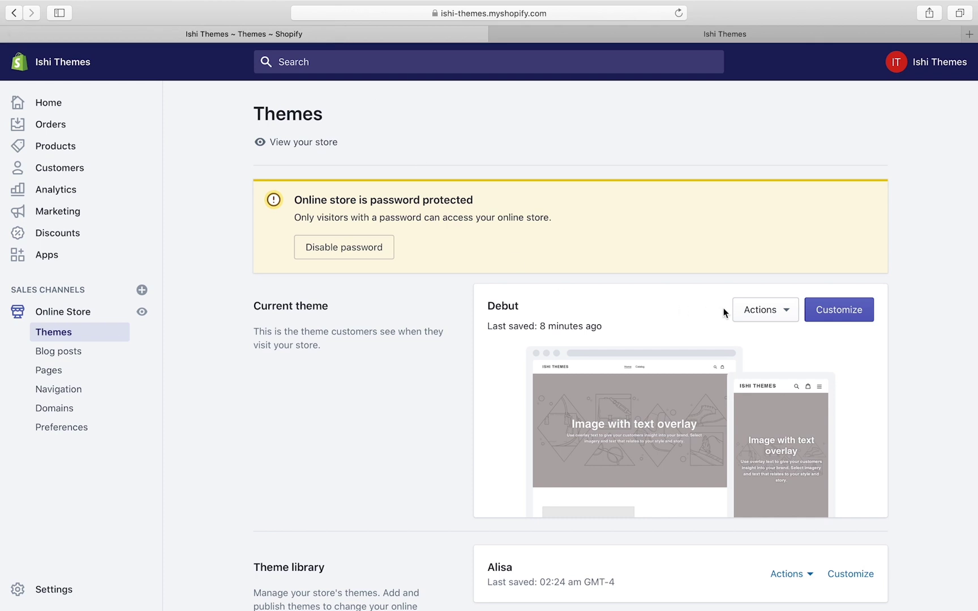
left_click(744, 315)
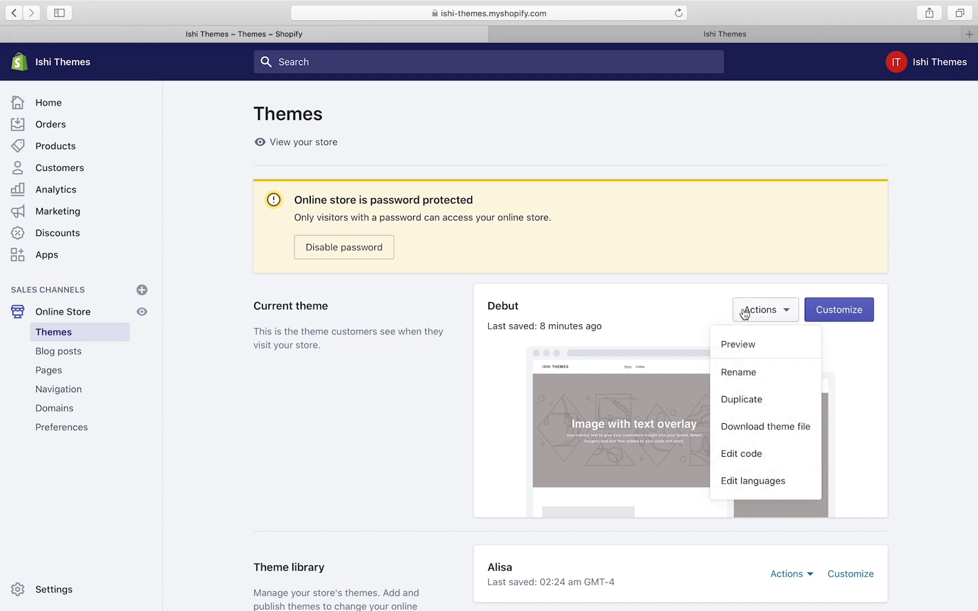
left_click(742, 455)
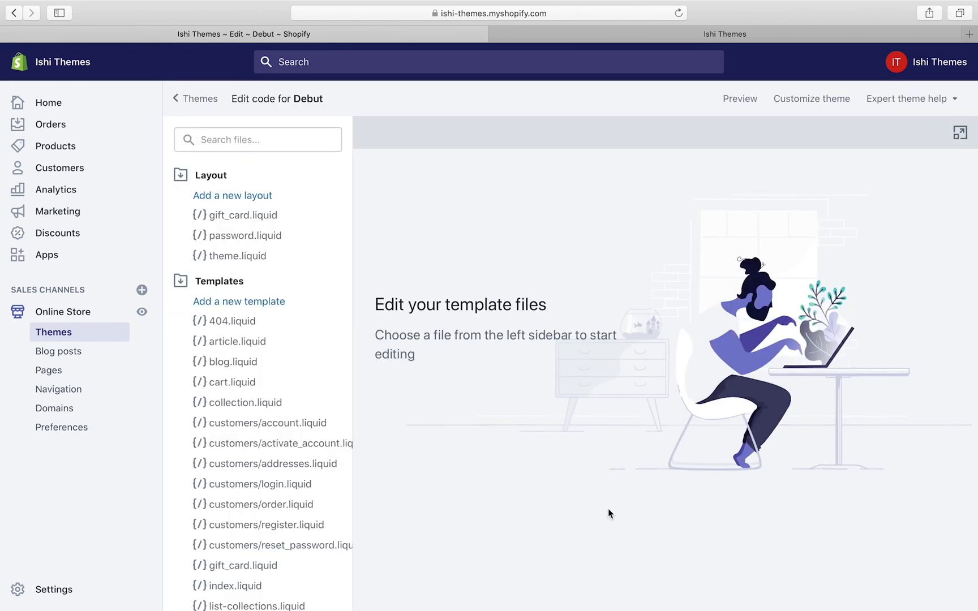
- Filter the theme files by 'foo' to list footer.liquid and password-footer.liquid
scroll(247, 423, "down", 3)
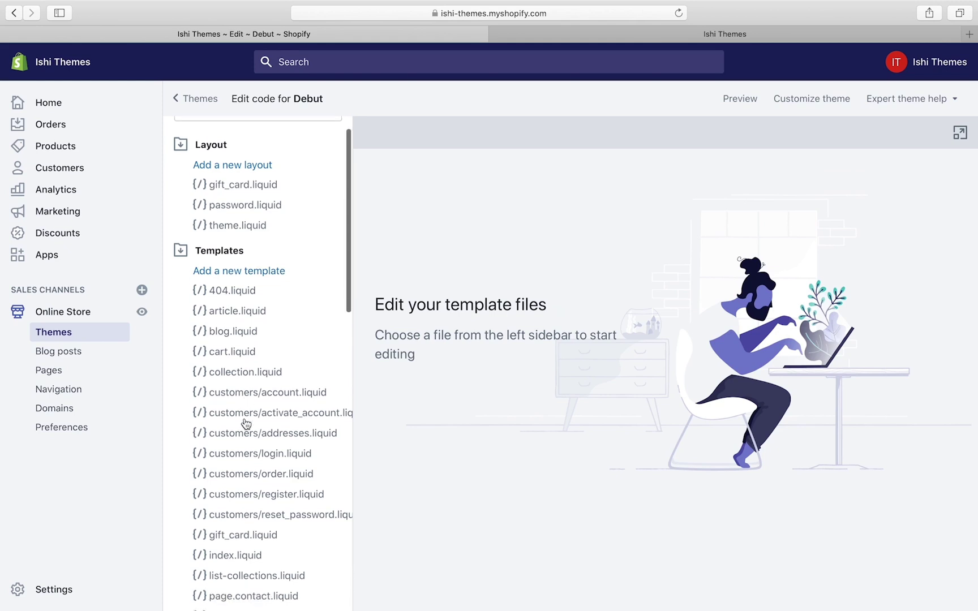
scroll(245, 423, "up", 3)
scroll(245, 423, "down", 15)
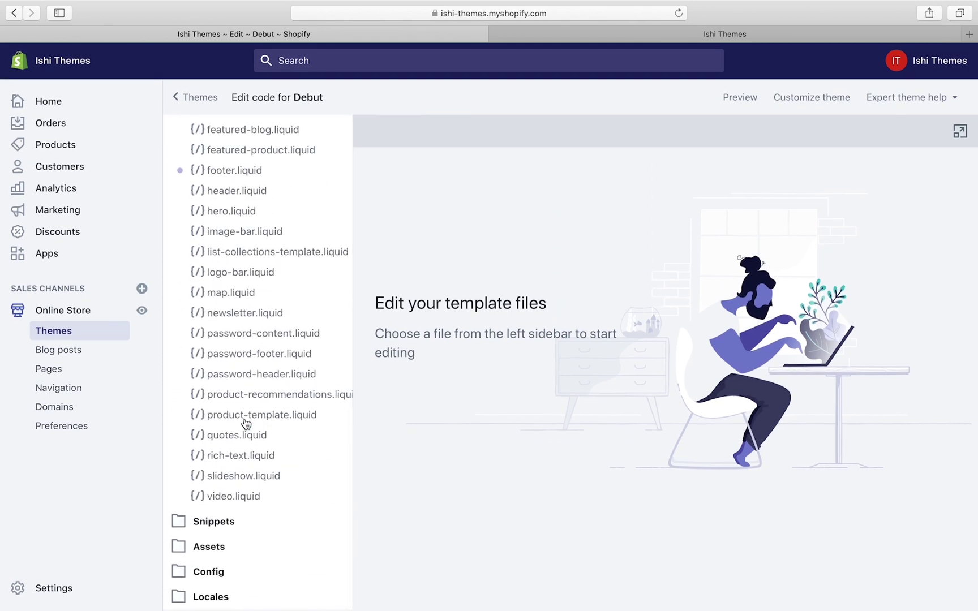
scroll(245, 424, "up", 8)
scroll(247, 424, "up", 10)
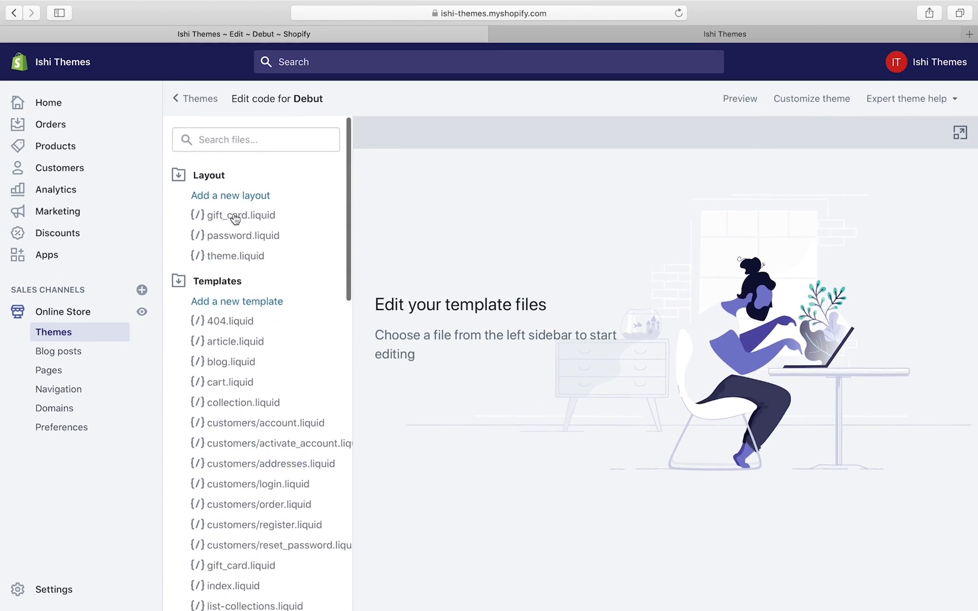
left_click(230, 136)
type("foo")
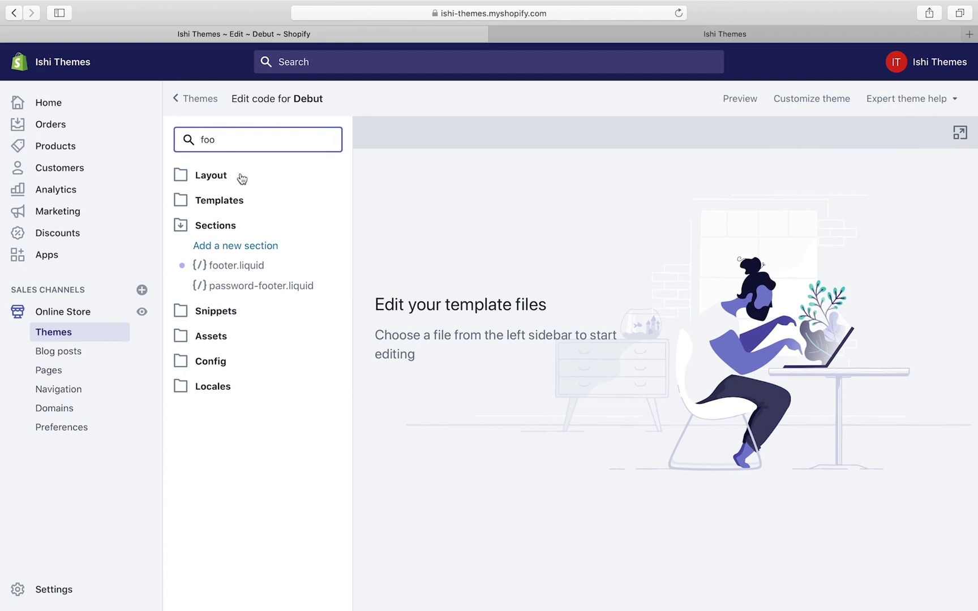
- Open footer.liquid in the code editor
left_click(249, 269)
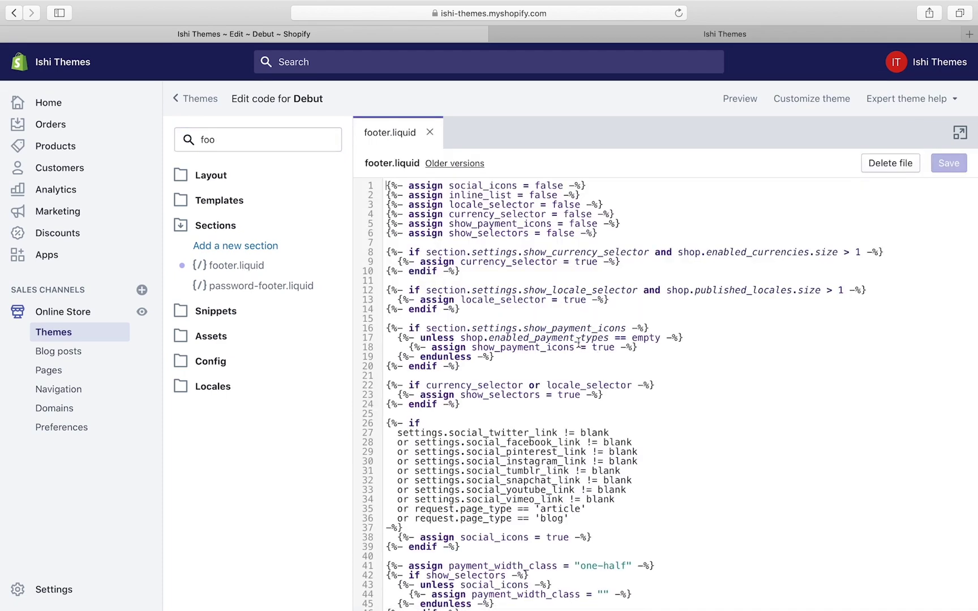
scroll(579, 342, "down", 20)
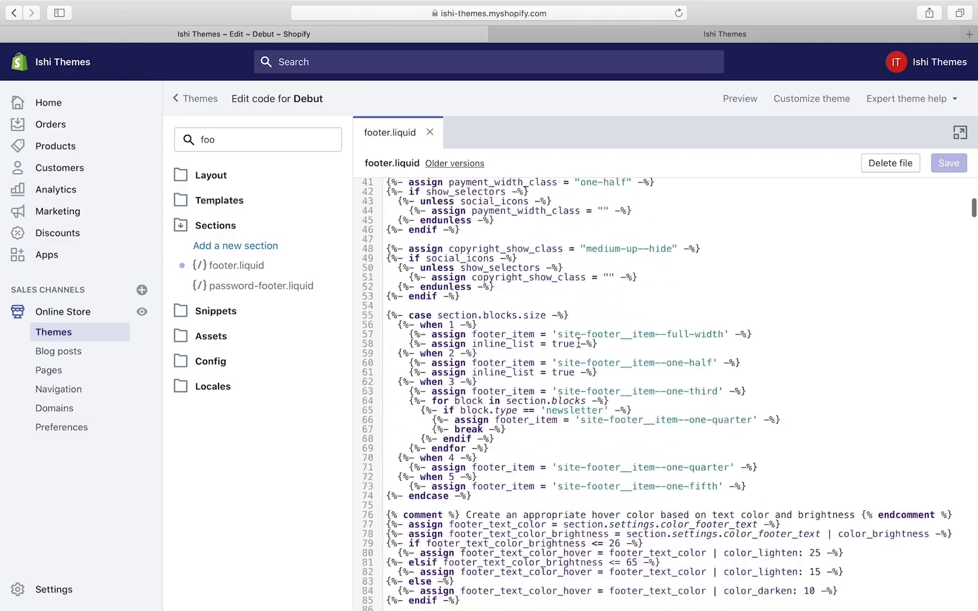
scroll(579, 343, "down", 20)
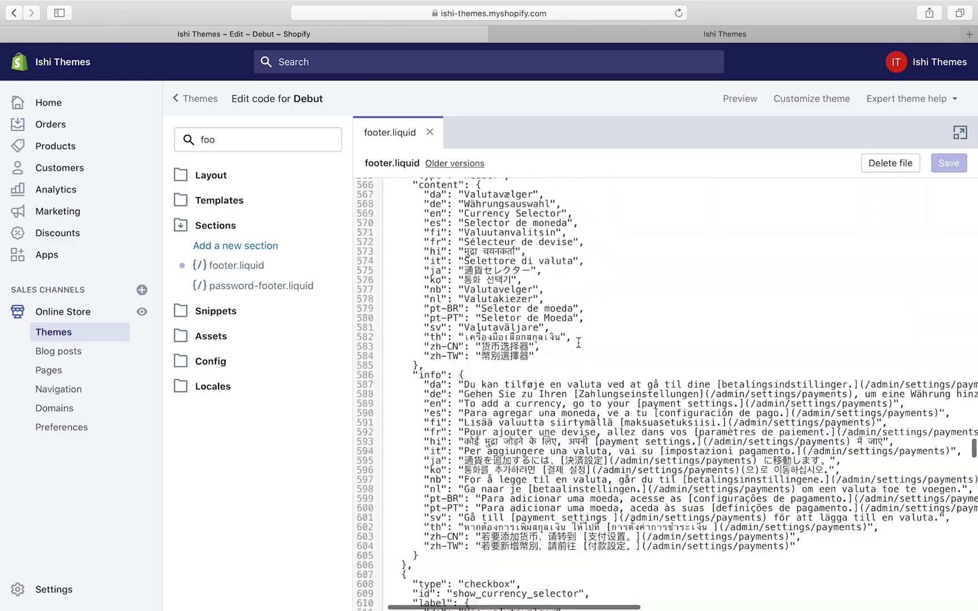
scroll(579, 343, "up", 20)
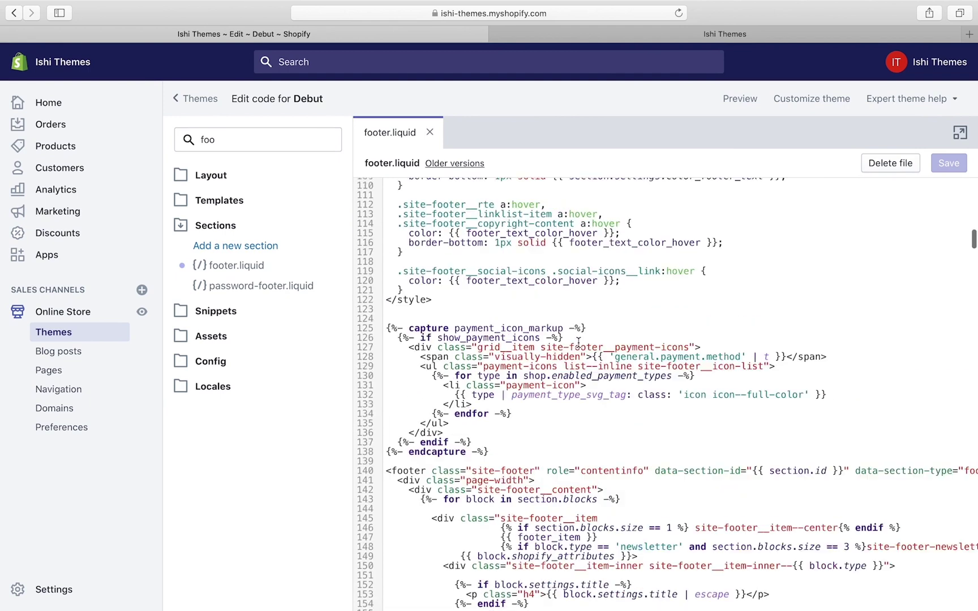
- Find the 'powered' matches to reach the copyright lines around 320–343
left_click(571, 214)
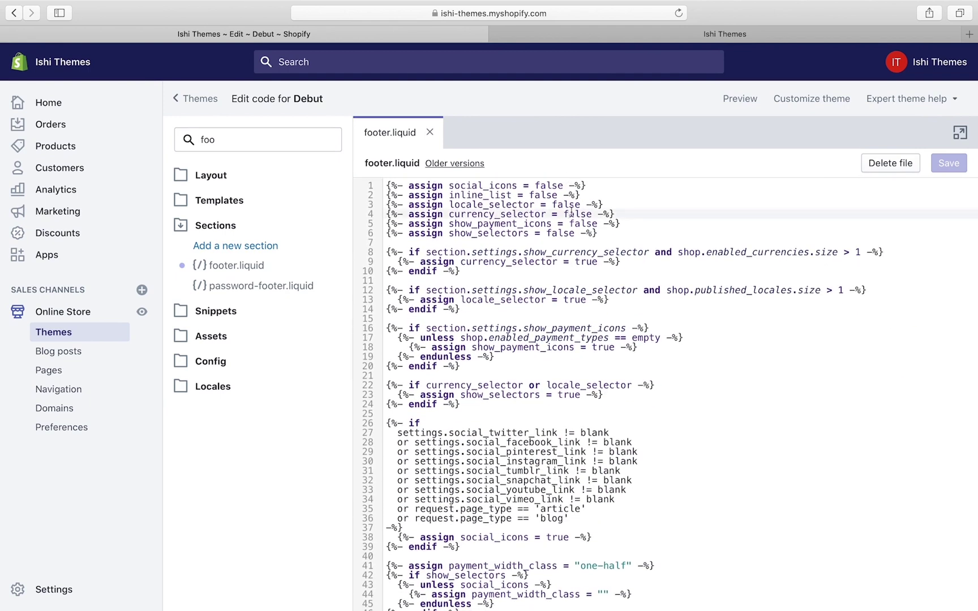
key("super+f")
type("powered")
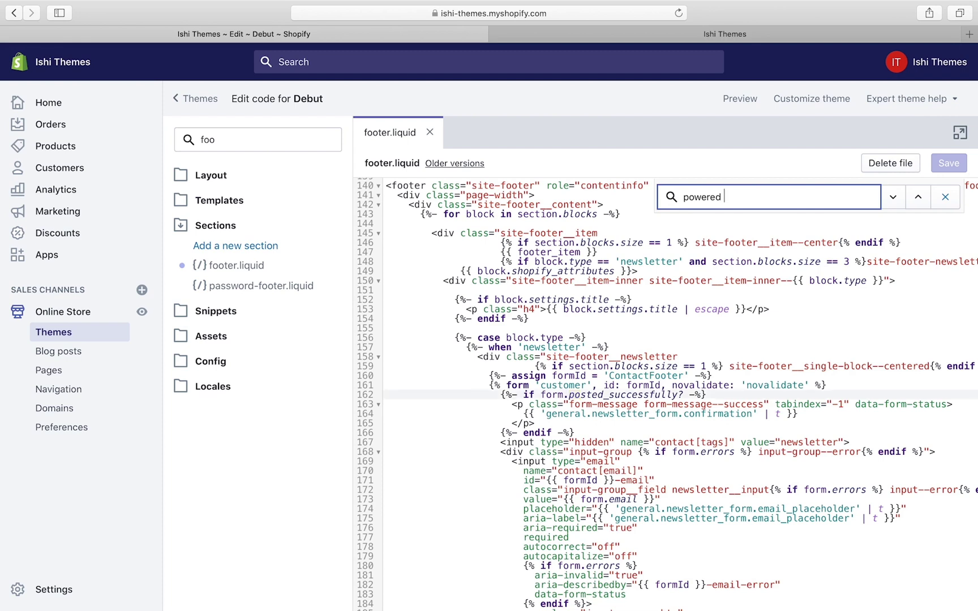
type(" b")
key("BackSpace")
key("BackSpace")
key("Return")
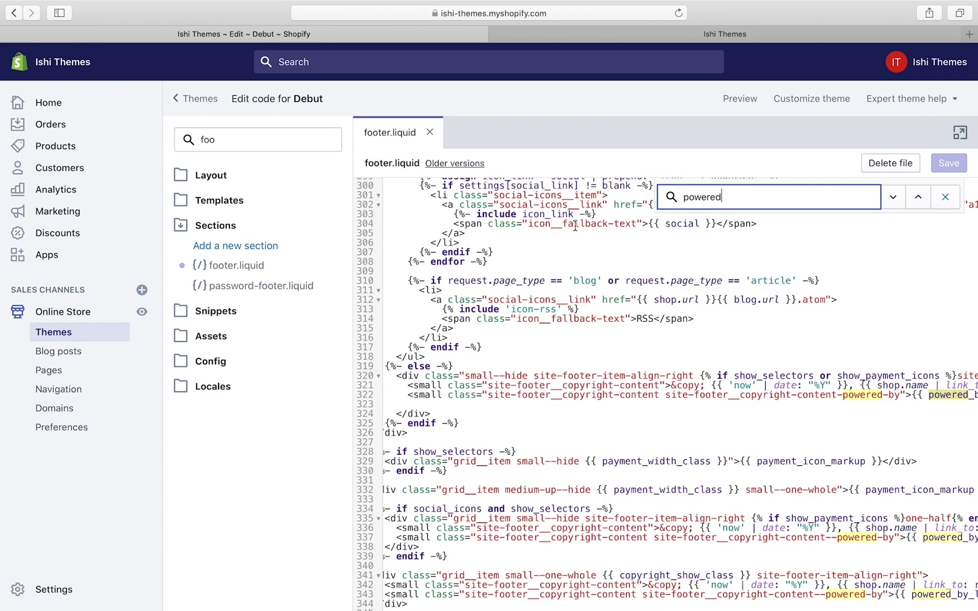
scroll(650, 351, "right", 5)
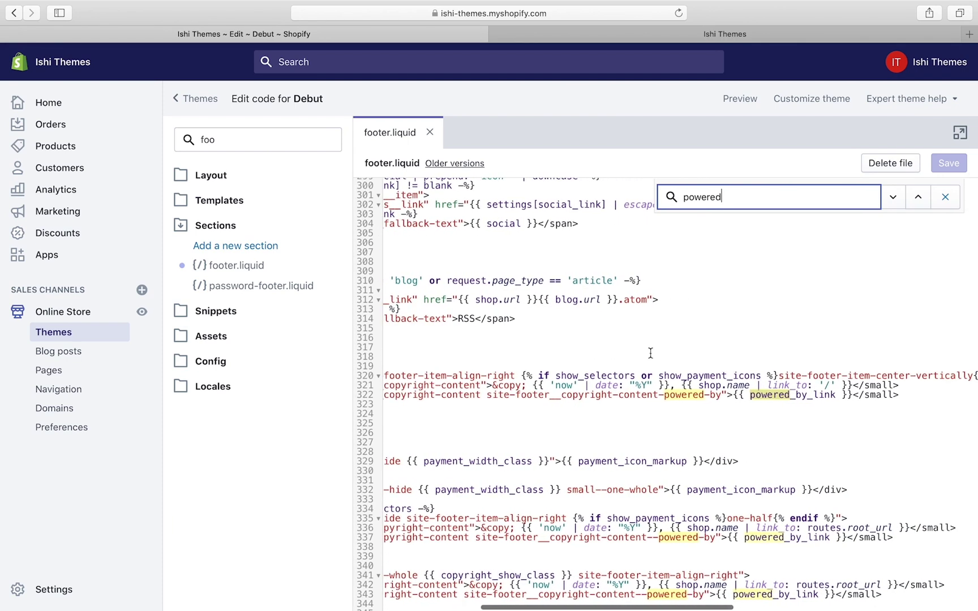
scroll(651, 355, "left", 5)
left_click(945, 197)
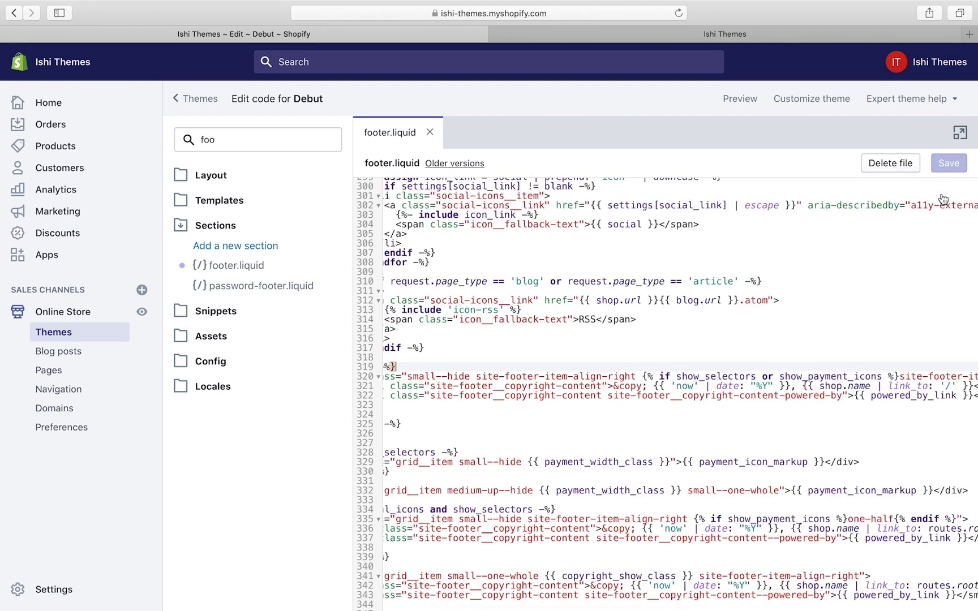
scroll(746, 407, "left", 3)
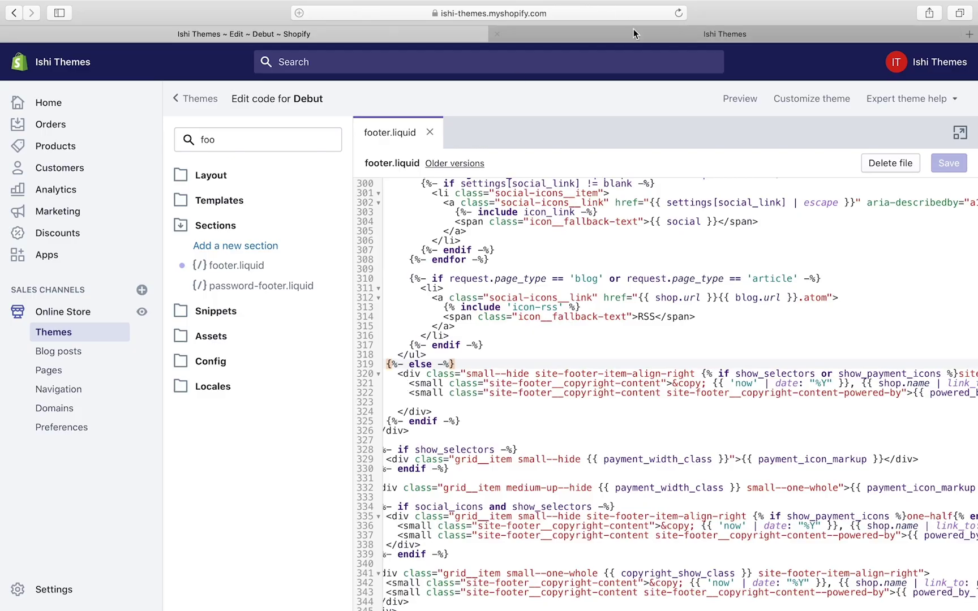
- Check the footer copyright text on the storefront
left_click(650, 34)
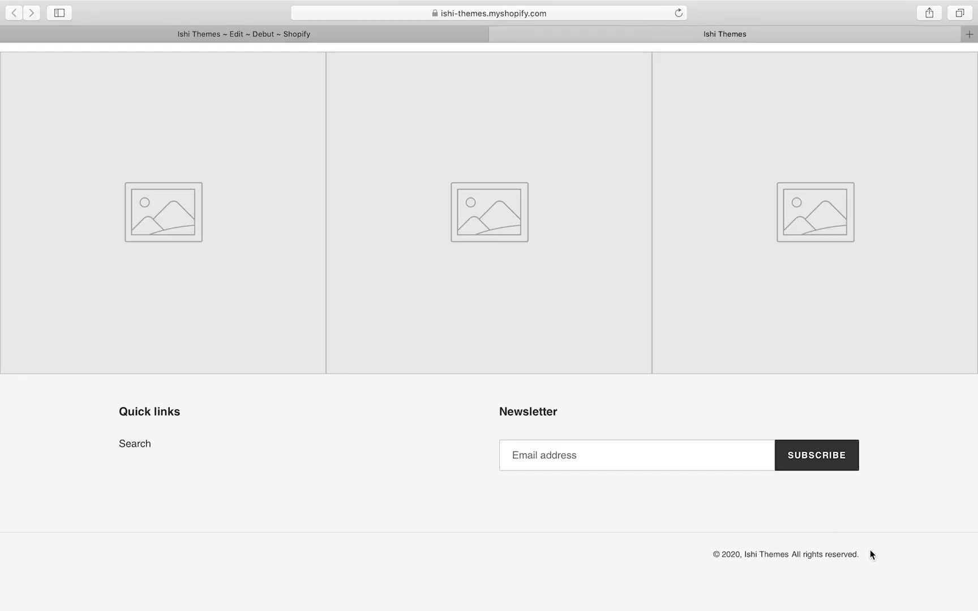
left_click_drag(870, 550, 697, 553)
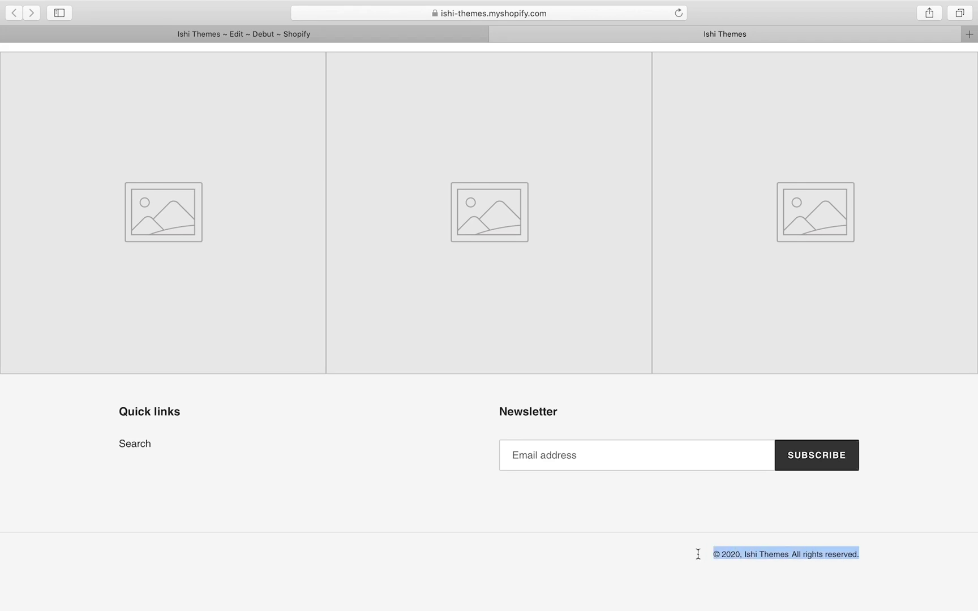
left_click(270, 36)
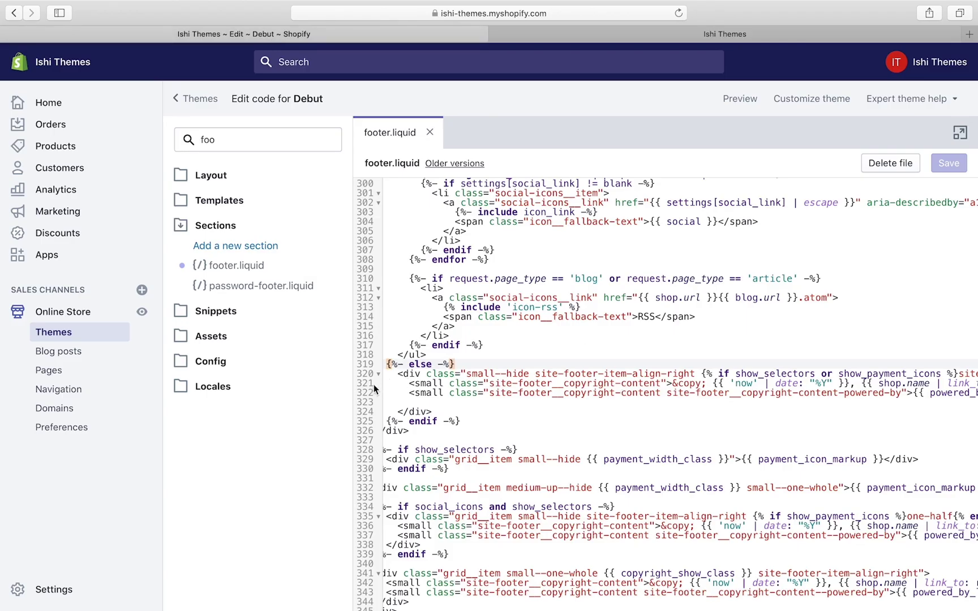
- Comment out lines 321–322 of footer.liquid and save the file
left_click(403, 384)
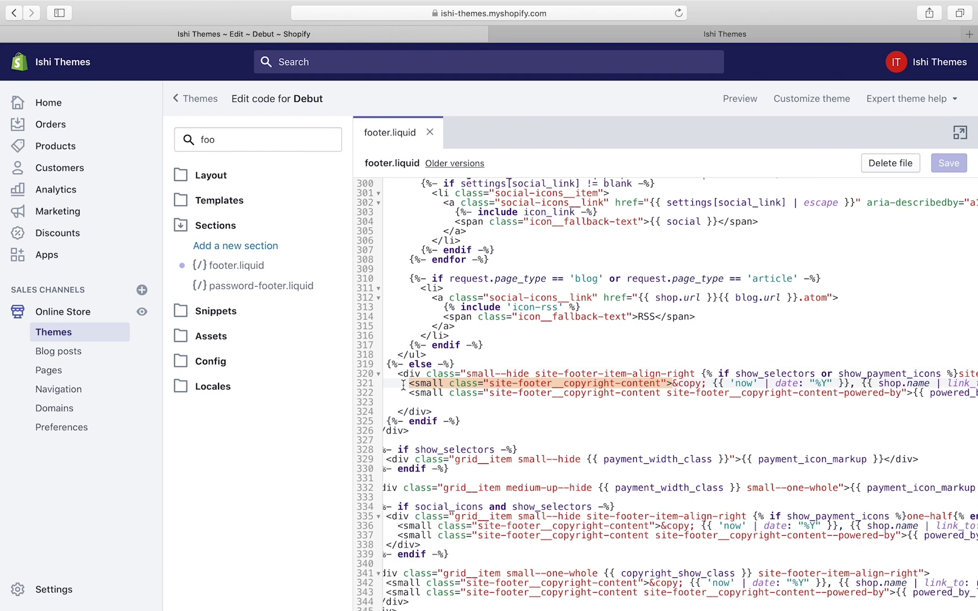
key("shift+Down")
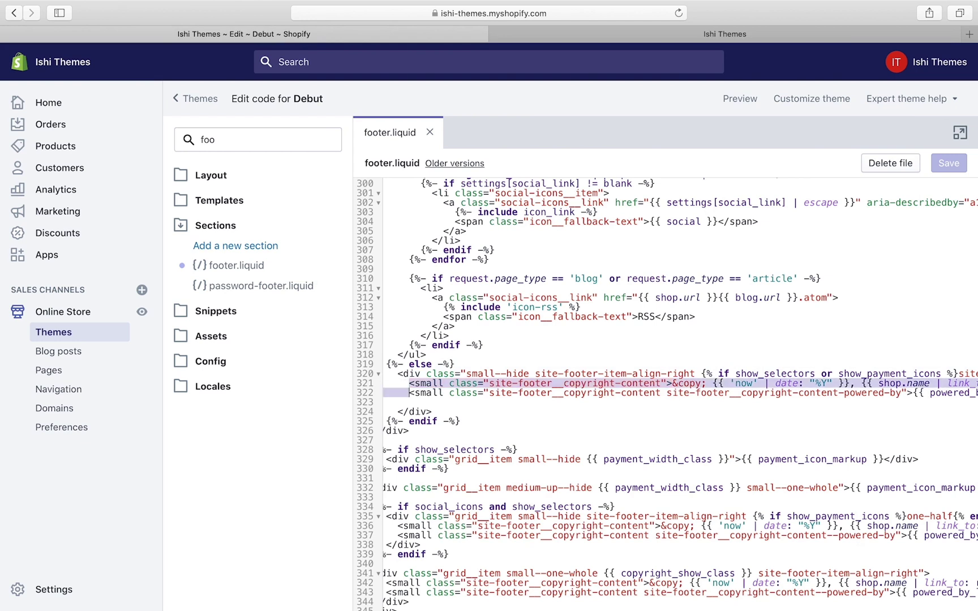
key("shift+Up")
key("shift+Down")
key("shift+Down")
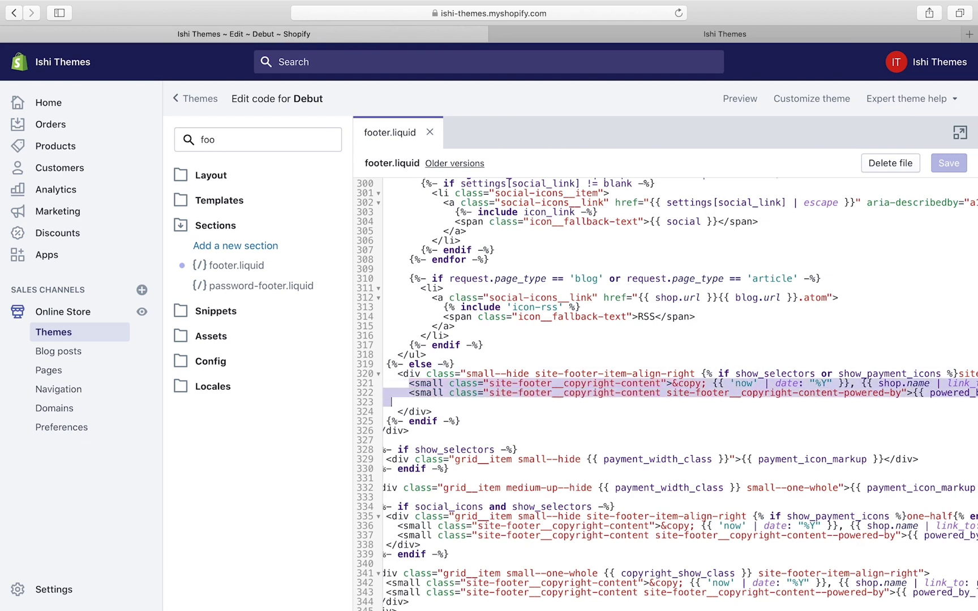
scroll(679, 396, "left", 3)
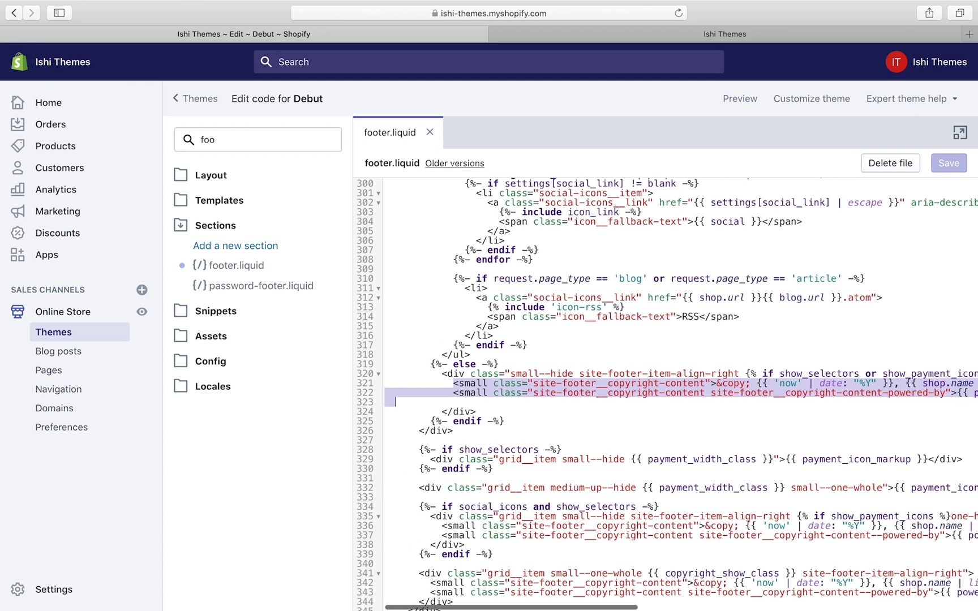
scroll(679, 396, "right", 5)
key("Tab")
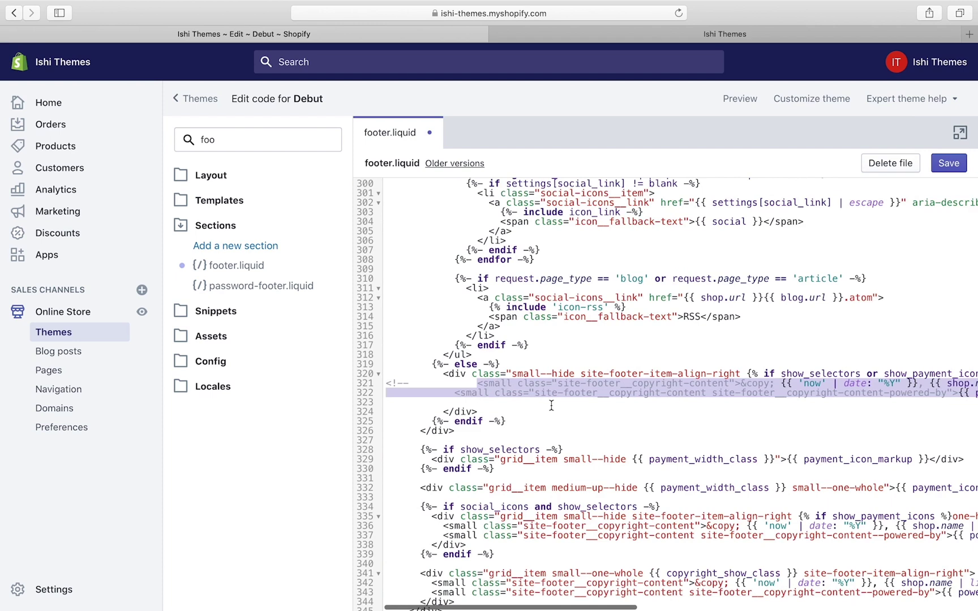
left_click(494, 383)
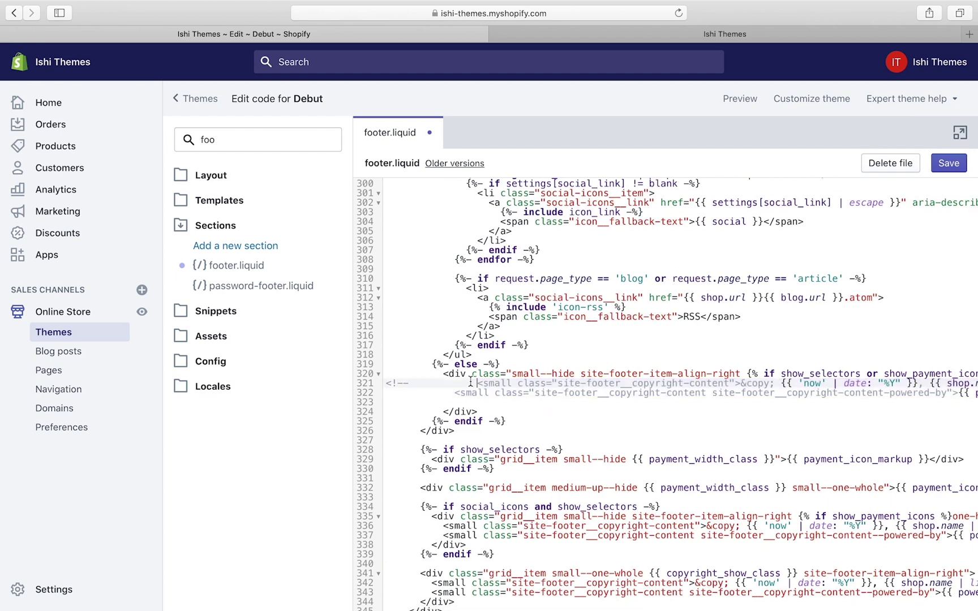
key("Home")
key("super+s")
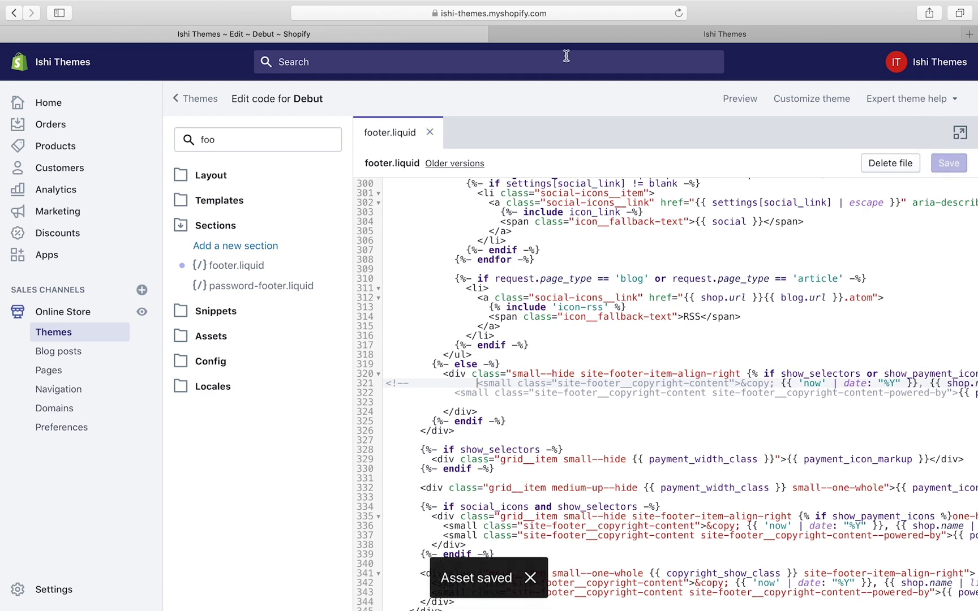
- Reload the storefront to view the footer with those lines commented out
left_click(670, 36)
key("super+r")
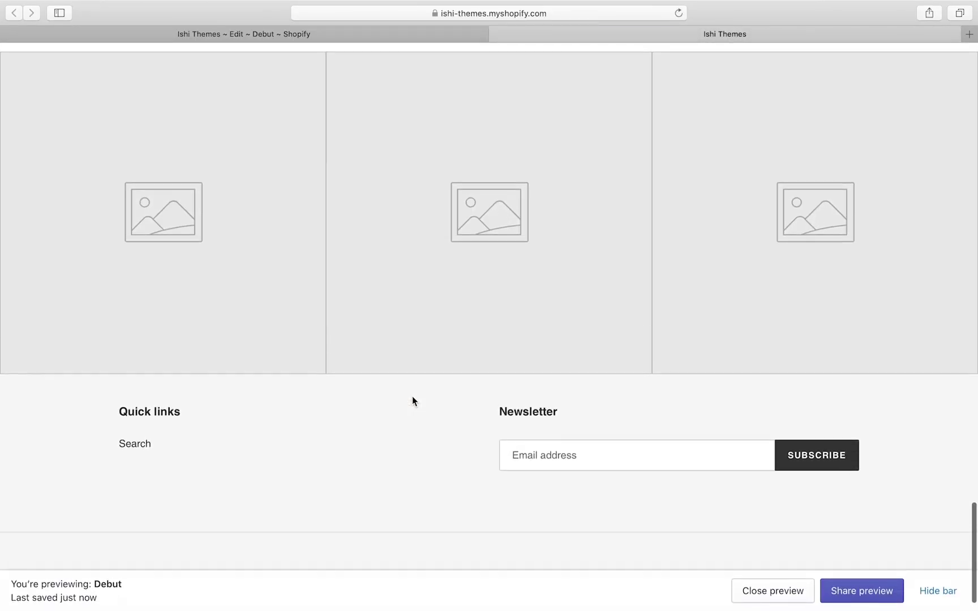
left_click(316, 35)
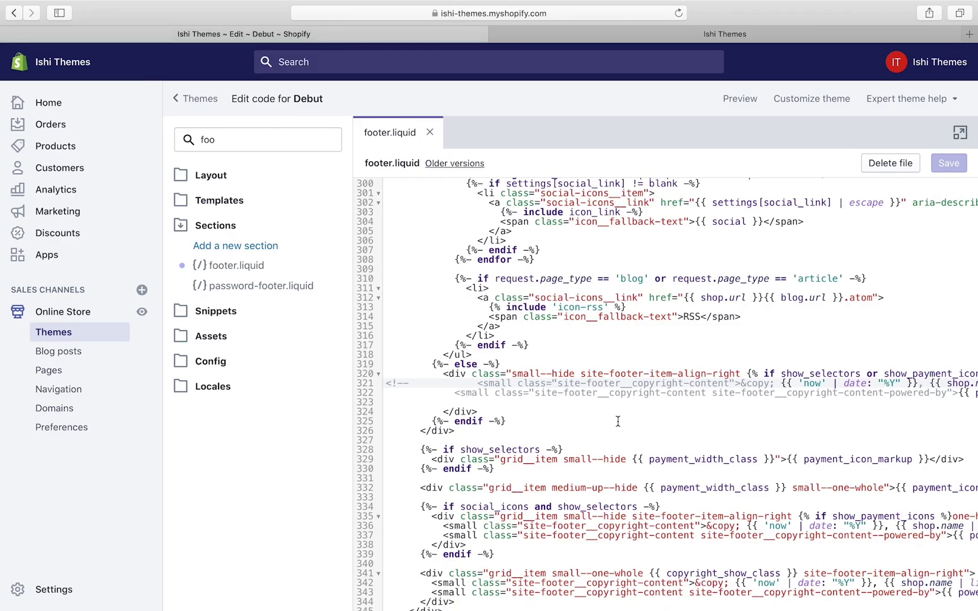
- Uncomment lines 321–323 in footer.liquid with Cmd+/ and save it again
left_click(494, 409)
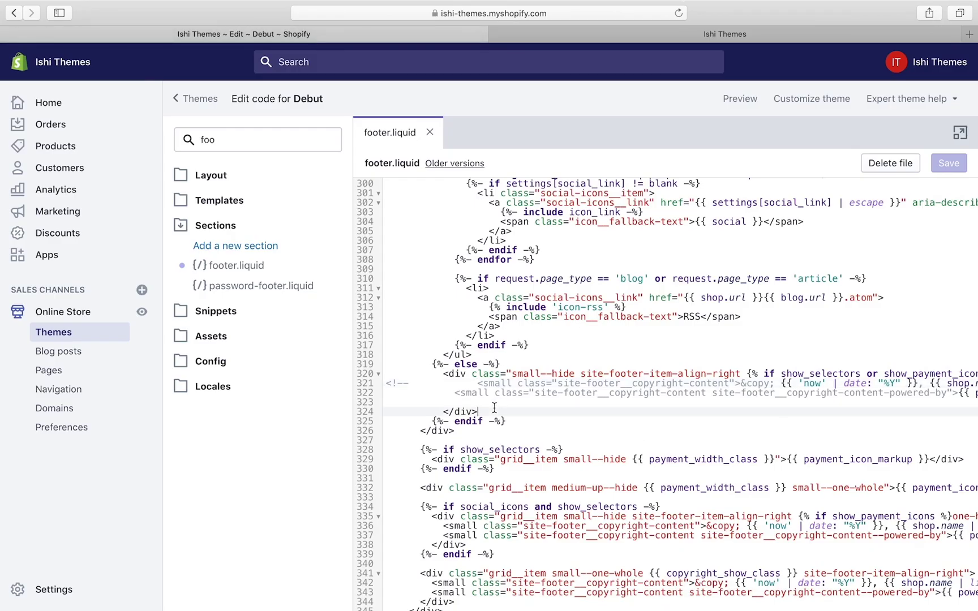
left_click_drag(481, 404, 359, 379)
key("super+slash")
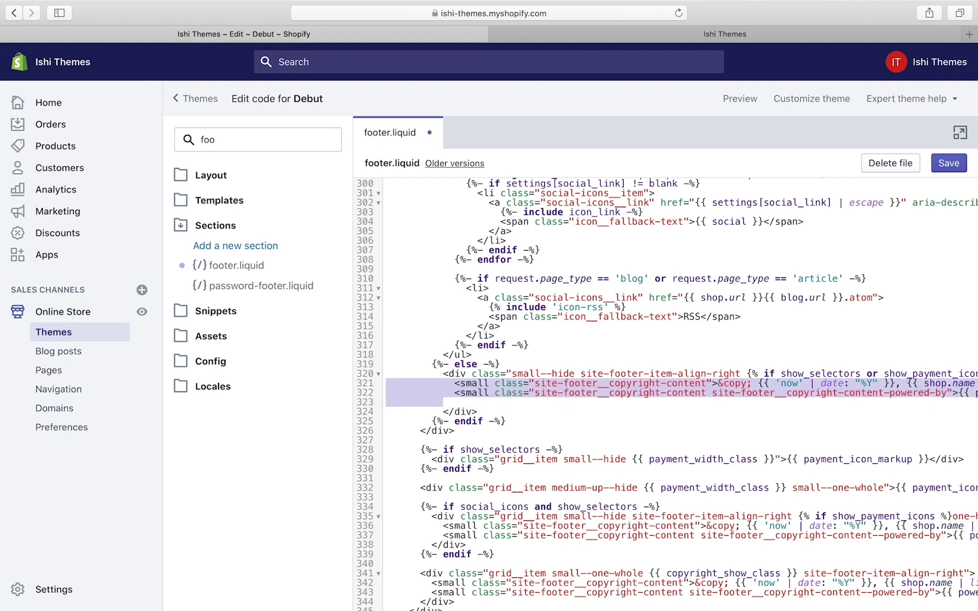
left_click(600, 411)
scroll(621, 509, "up", 1)
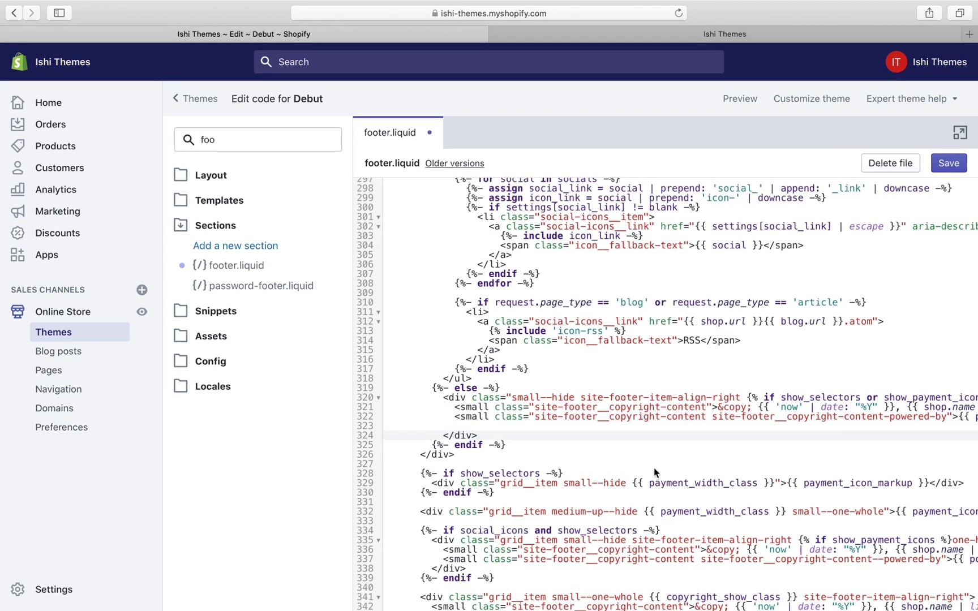
left_click(699, 408)
scroll(698, 407, "right", 2)
scroll(699, 407, "right", 3)
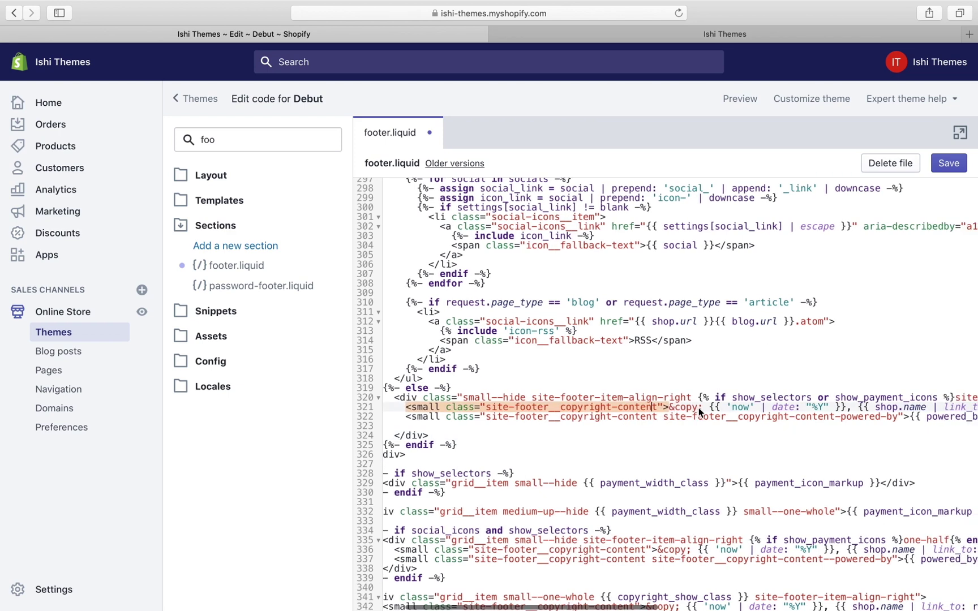
scroll(698, 407, "right", 2)
scroll(699, 408, "right", 5)
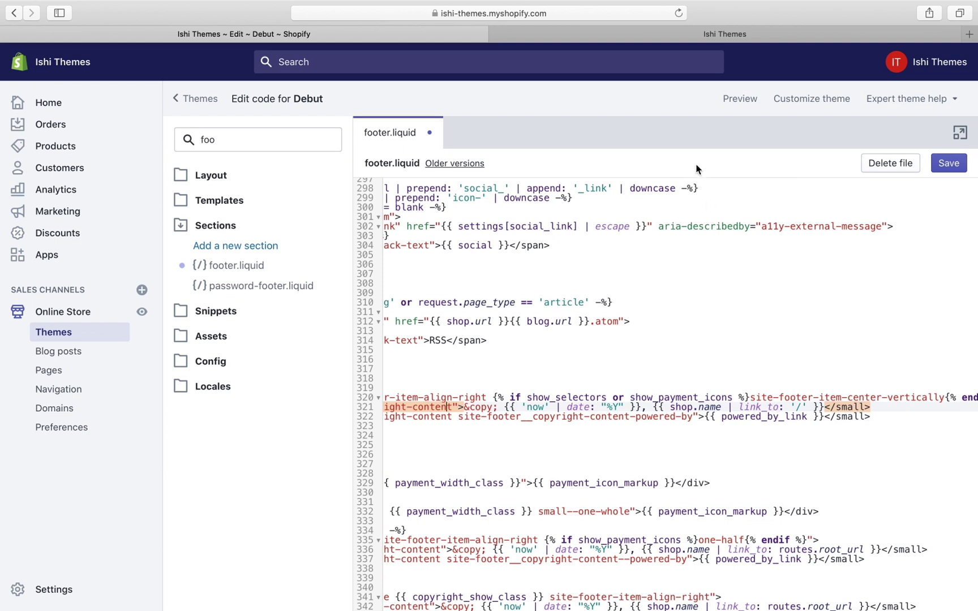
key("super+s")
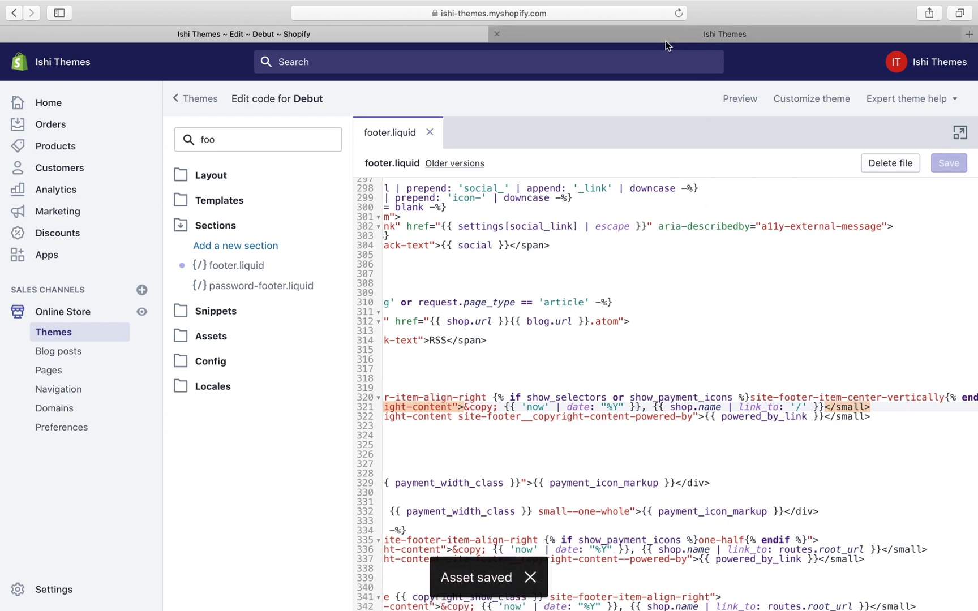
- Reload the storefront and select the restored © 2020 footer text
left_click(667, 34)
key("super+r")
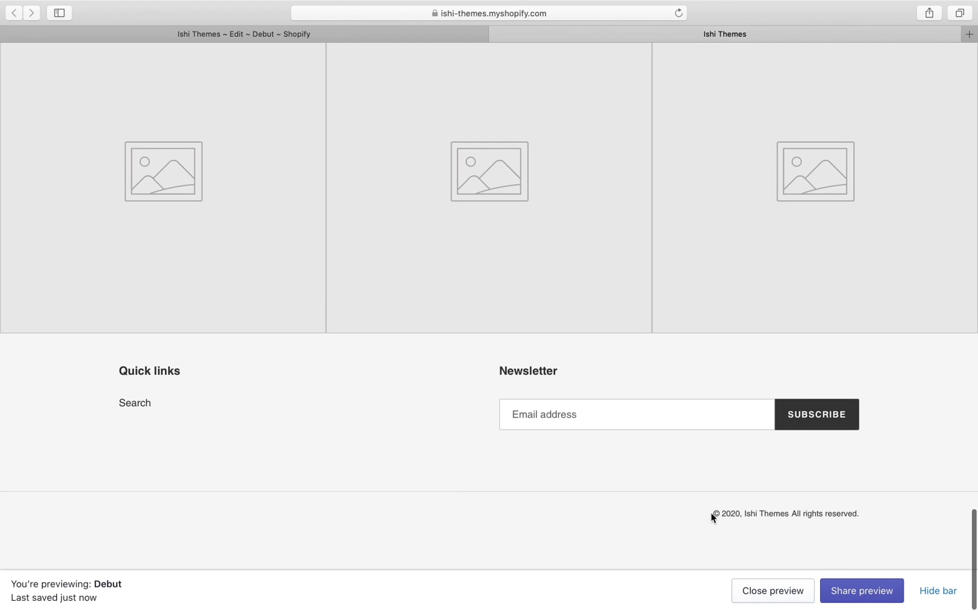
left_click_drag(711, 513, 742, 514)
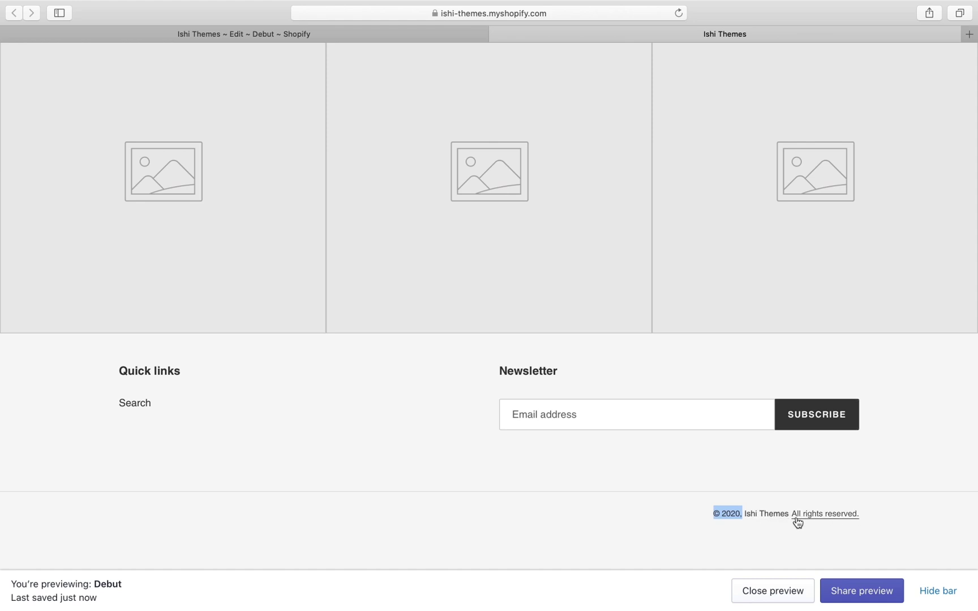
- Select line 321's copyright tag and the powered-by line 322 in footer.liquid
left_click(211, 27)
scroll(530, 385, "left", 3)
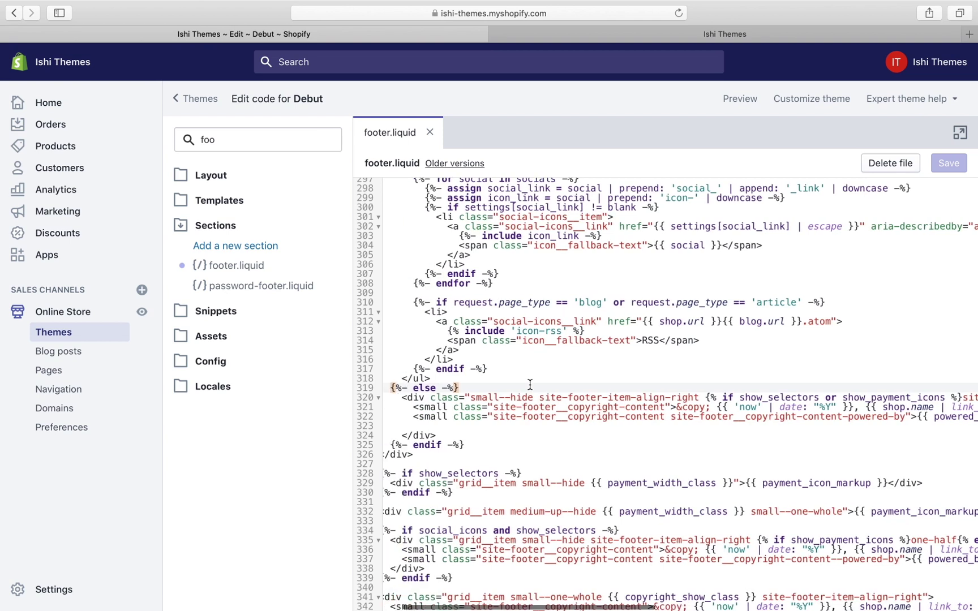
scroll(529, 385, "left", 2)
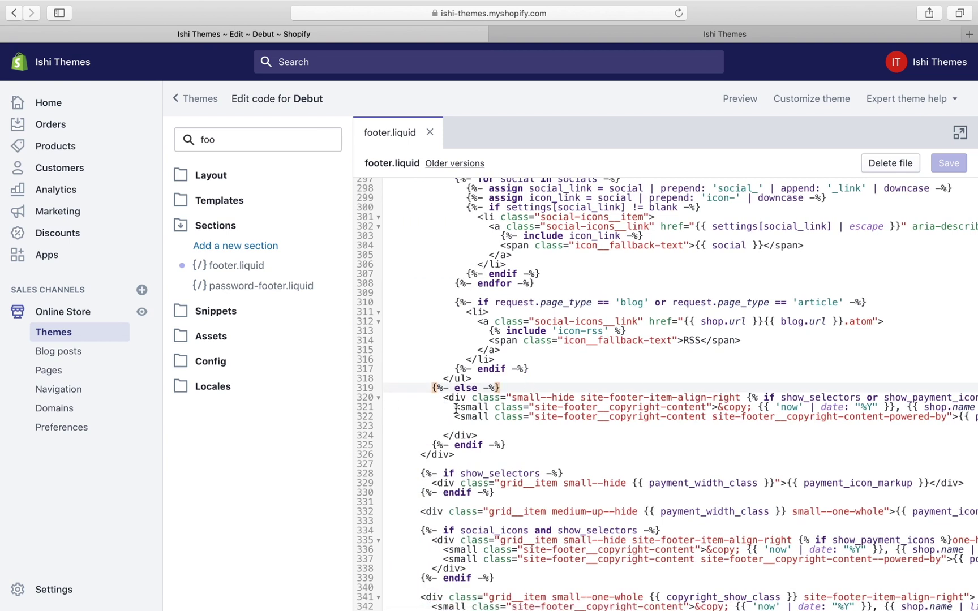
left_click_drag(455, 408, 534, 408)
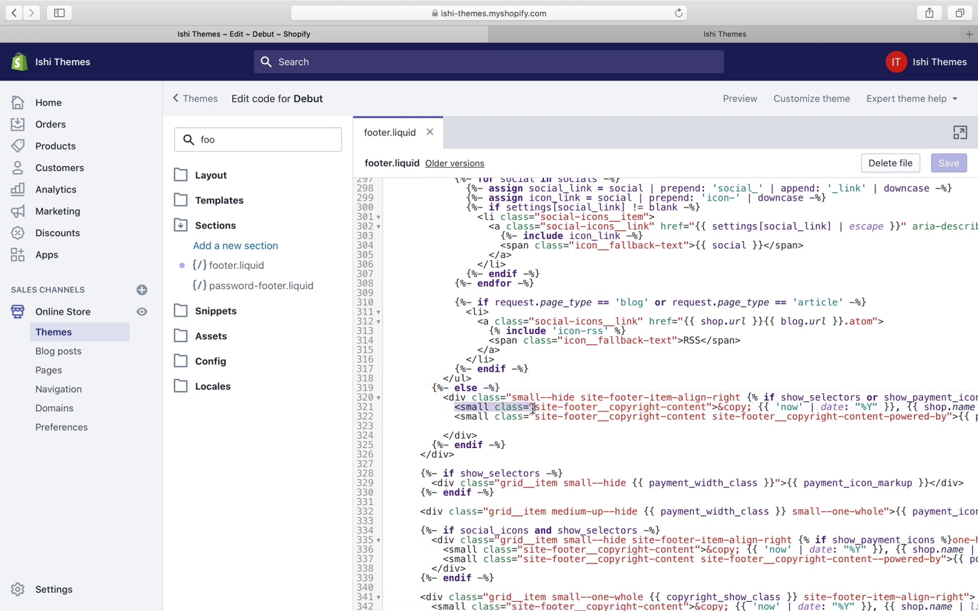
triple_click(506, 419)
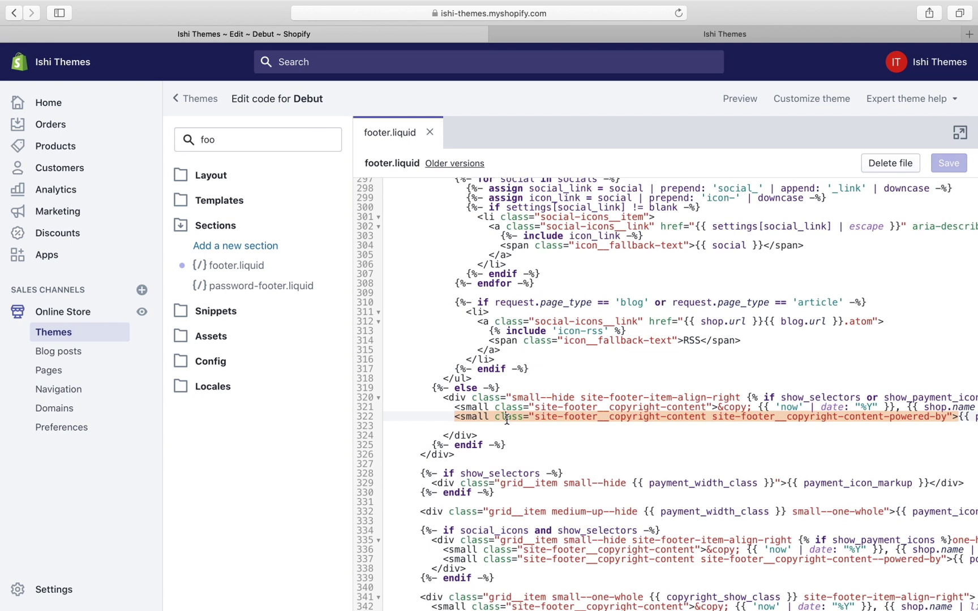
- Match the storefront's copyright and 'All rights reserved.' text against lines 321–322
left_click(616, 33)
left_click_drag(690, 517, 790, 512)
left_click(45, 38)
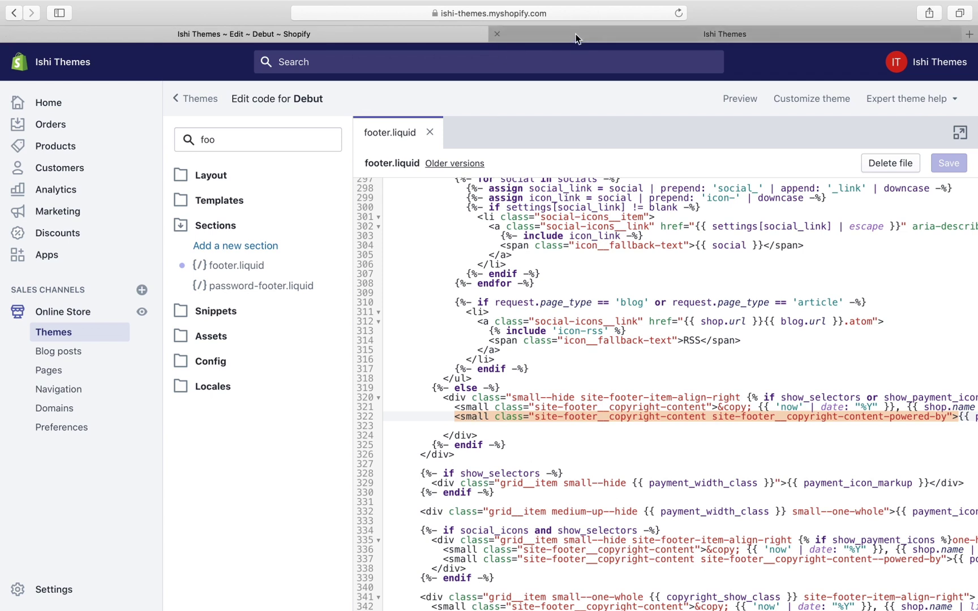
left_click(501, 34)
left_click_drag(871, 514, 791, 510)
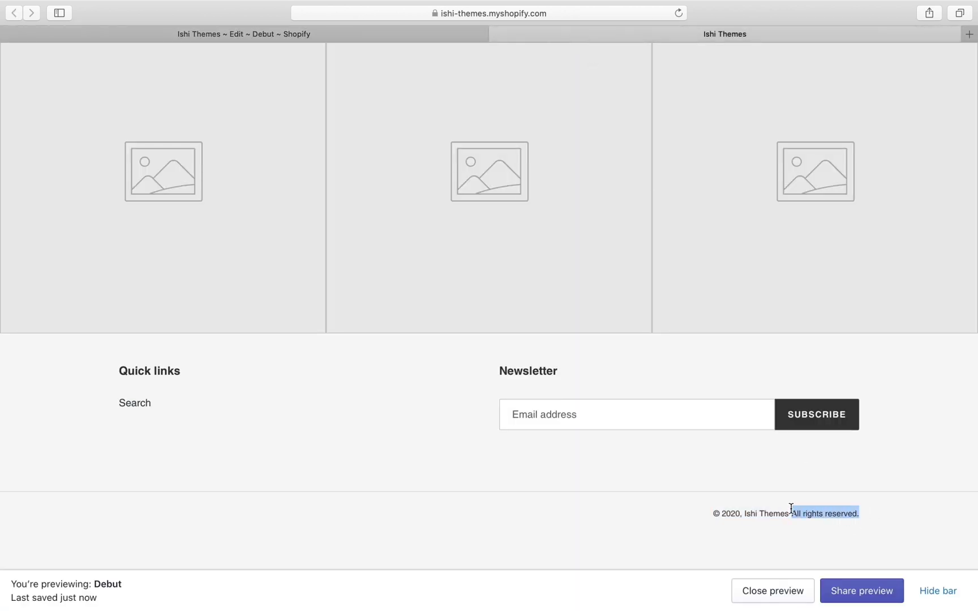
left_click(219, 33)
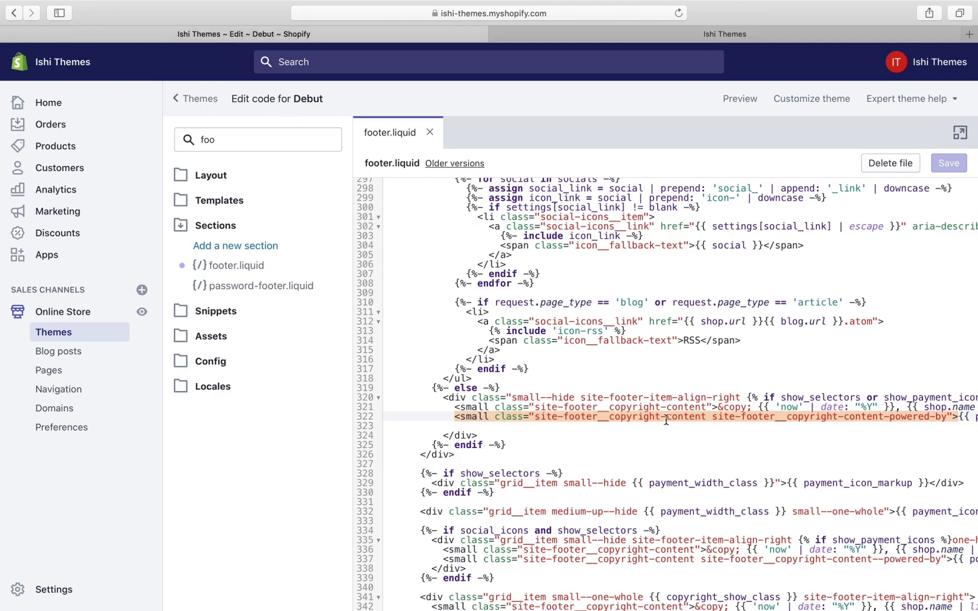
scroll(666, 419, "right", 3)
scroll(667, 419, "right", 3)
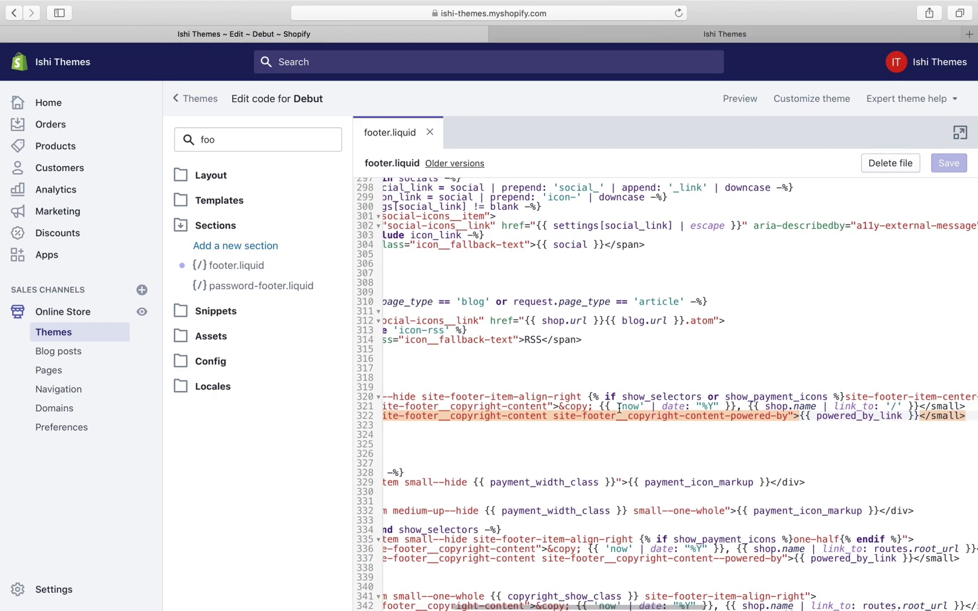
- On line 321, delete the &copy; code, the {{ 'now' | date: "%Y" }} year output and the leftover comma and space
left_click(566, 406)
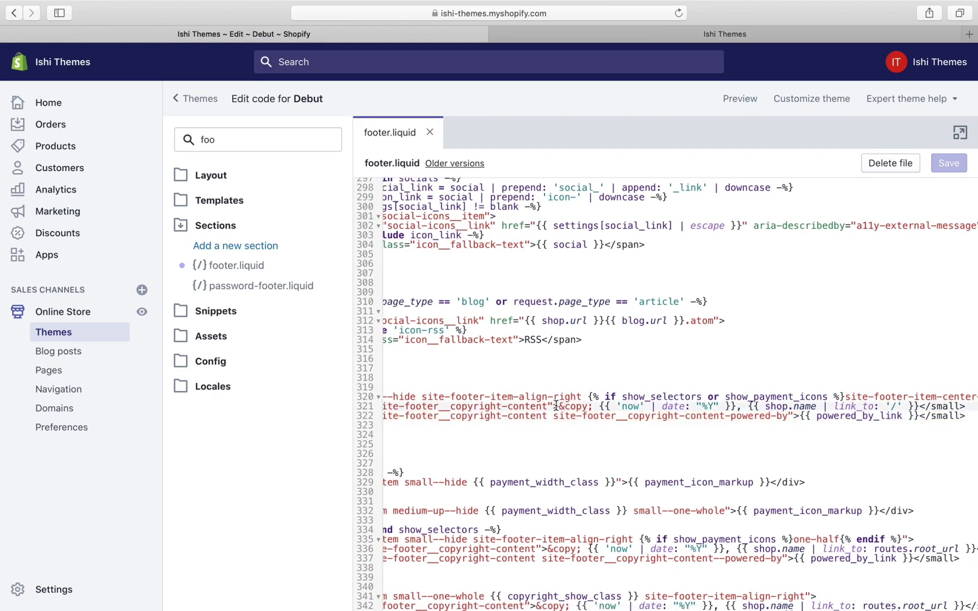
left_click(555, 406)
left_click_drag(559, 406, 597, 407)
key("BackSpace")
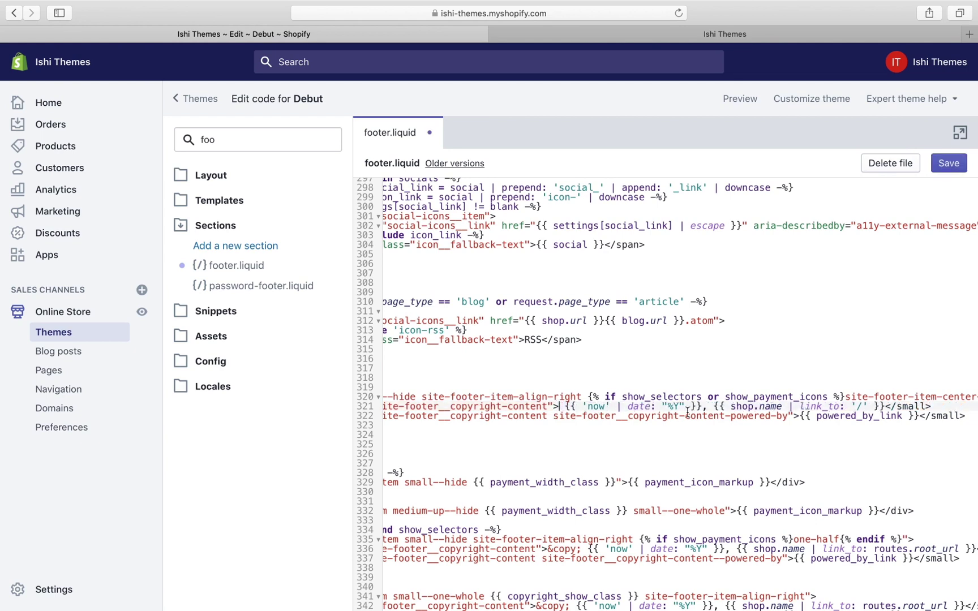
left_click_drag(703, 406, 565, 407)
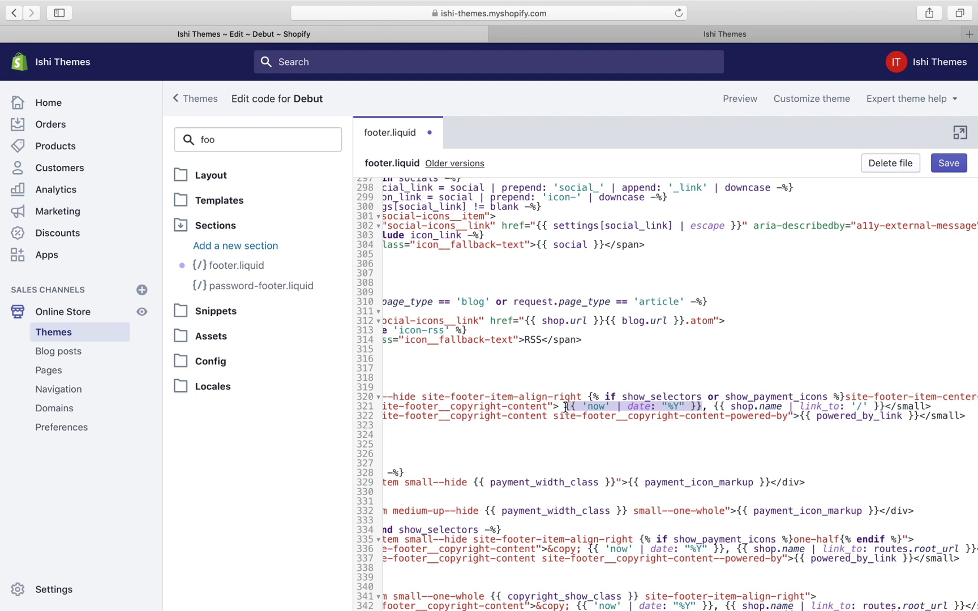
key("BackSpace")
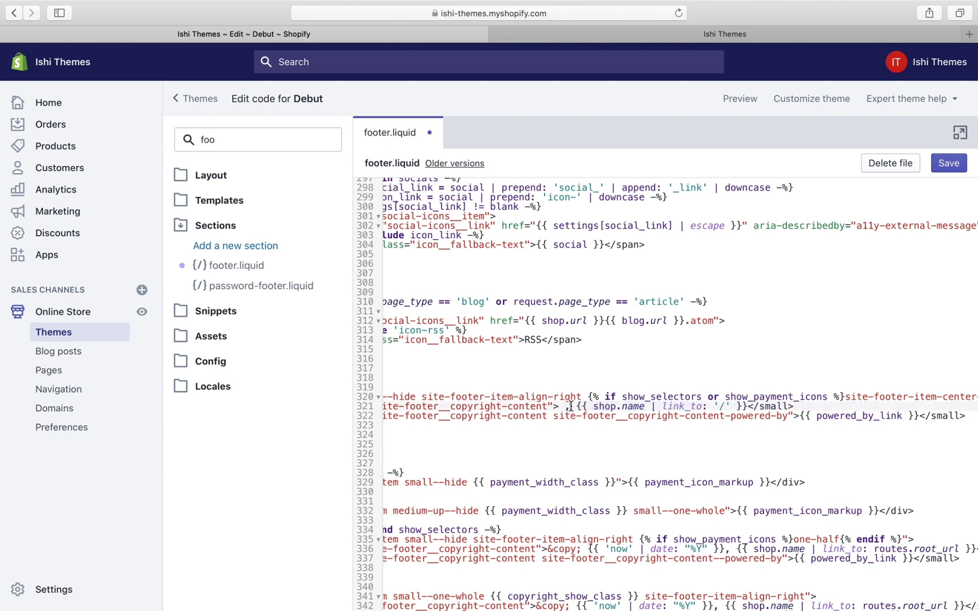
left_click(570, 406)
key("BackSpace")
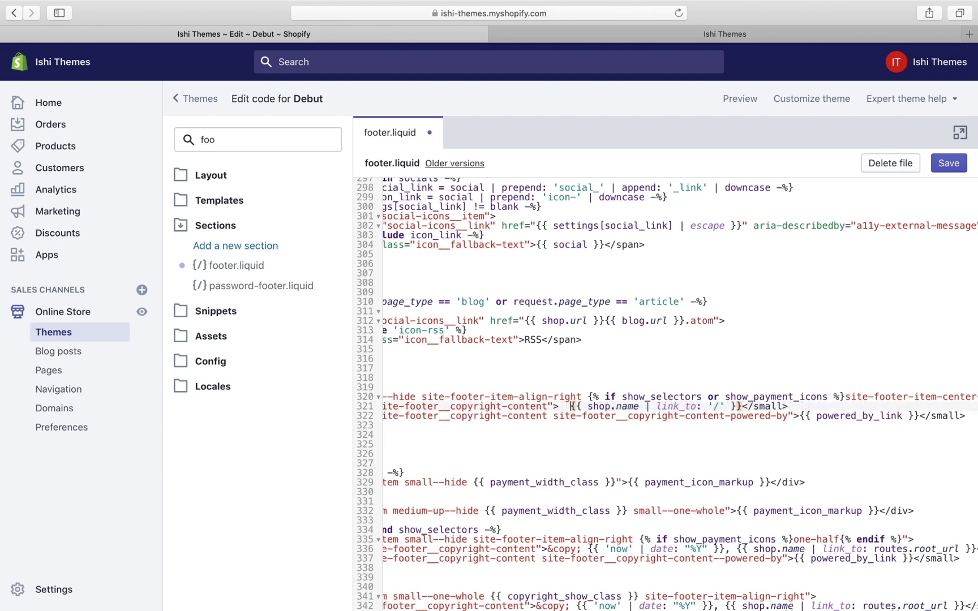
key("BackSpace")
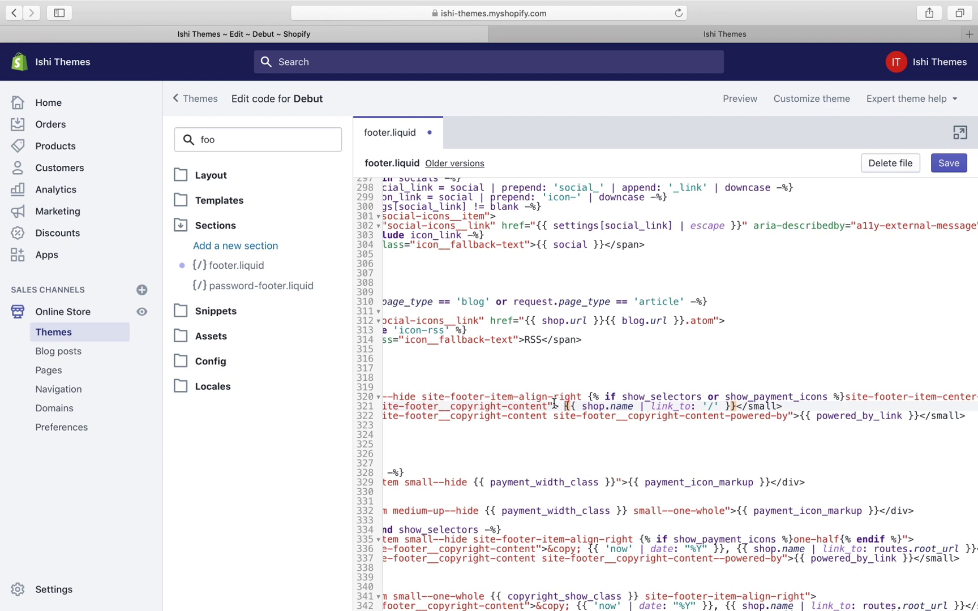
- Save the edited footer.liquid with Cmd+S
left_click(827, 36)
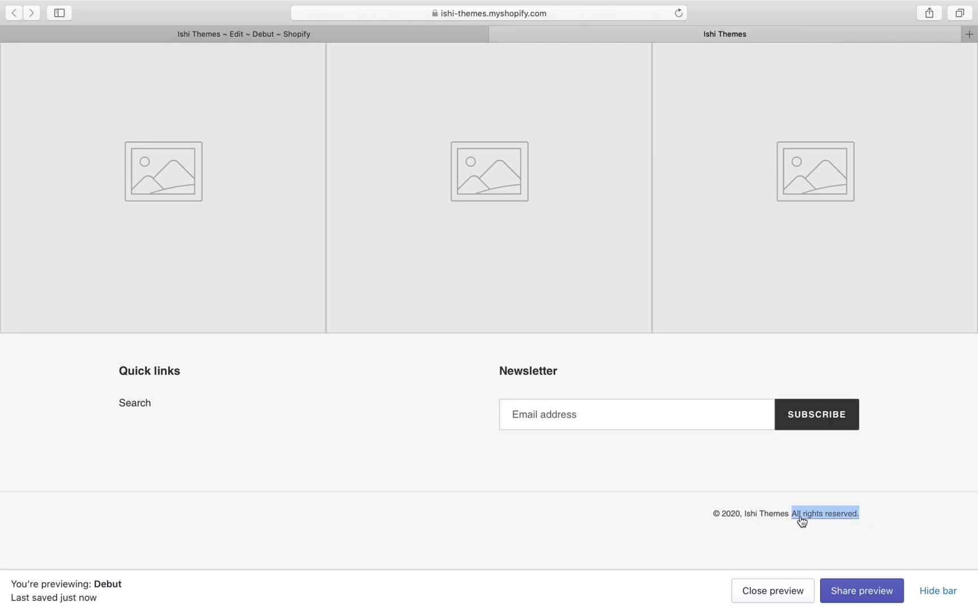
left_click(313, 37)
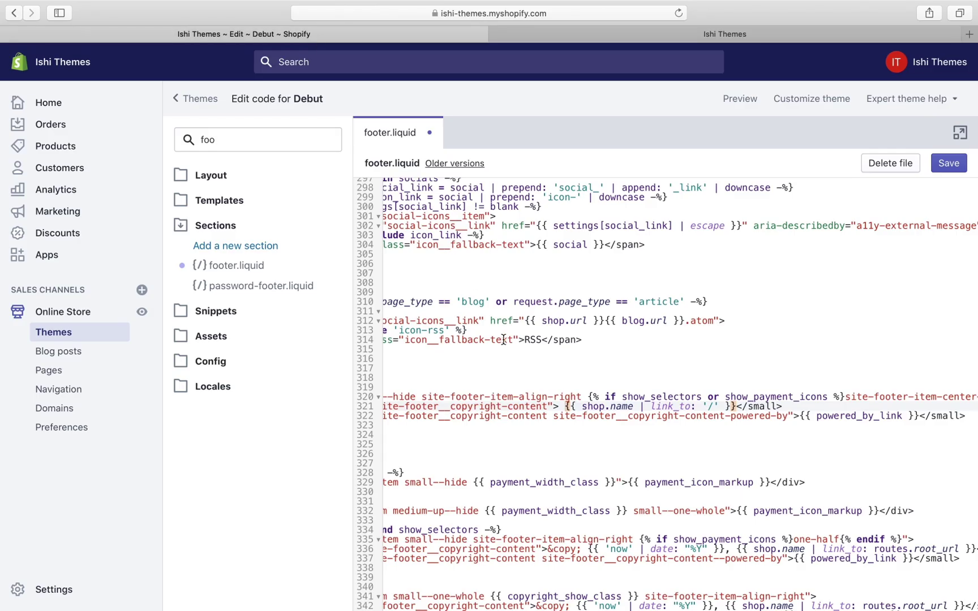
left_click(503, 340)
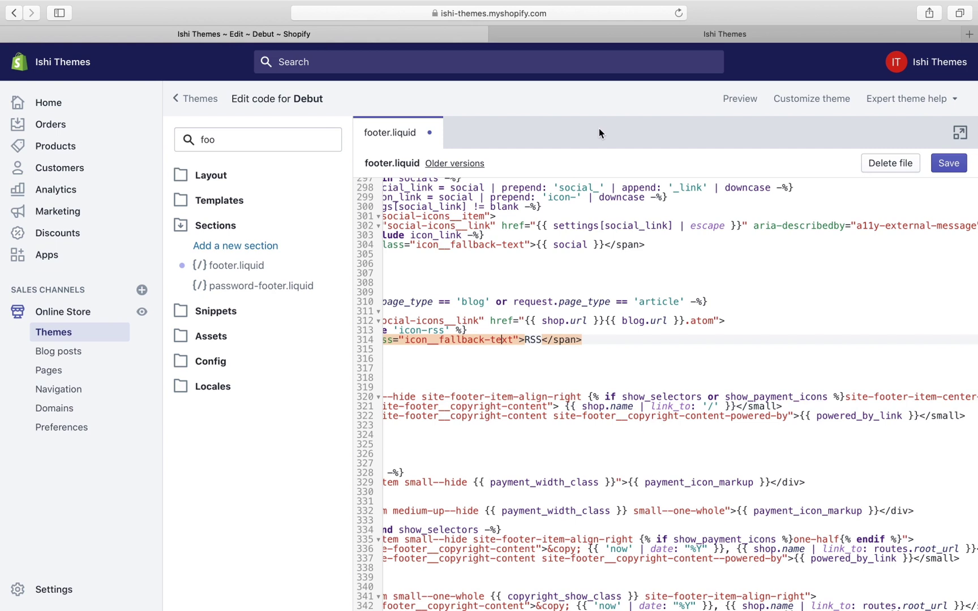
key("super+s")
- Reload the storefront preview and confirm the footer shows only the shop name without the year
left_click(629, 33)
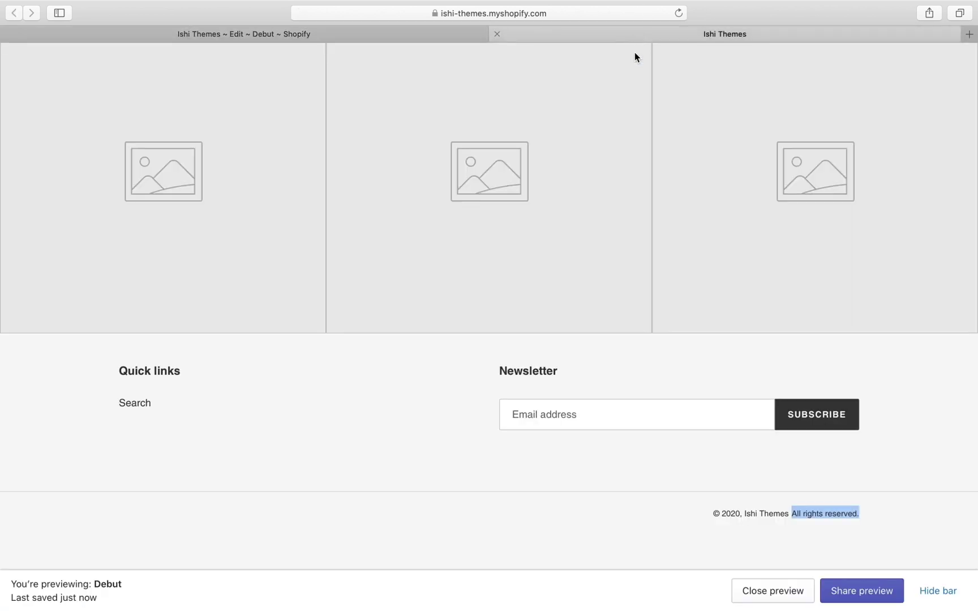
left_click(678, 13)
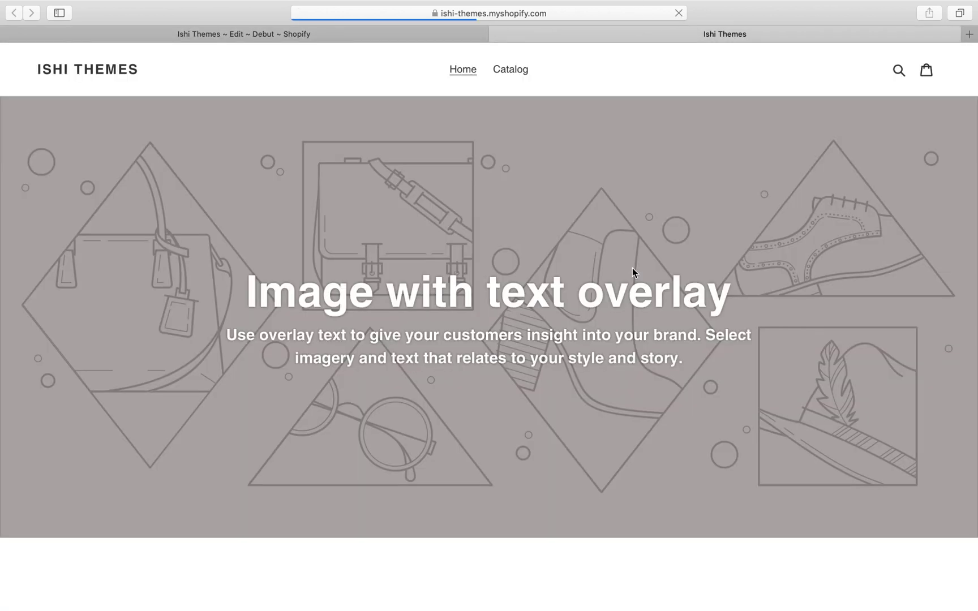
scroll(632, 268, "down", 20)
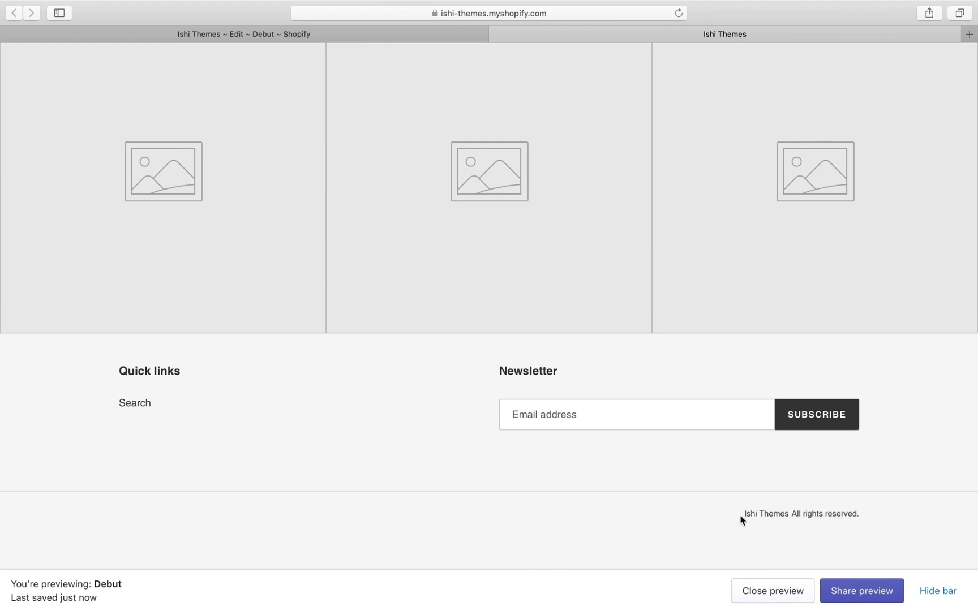
left_click_drag(741, 515, 788, 515)
- Delete the {{ shop.name | link_to: '/' }} expression from line 321
left_click(199, 33)
scroll(709, 406, "right", 5)
scroll(709, 406, "down", 1)
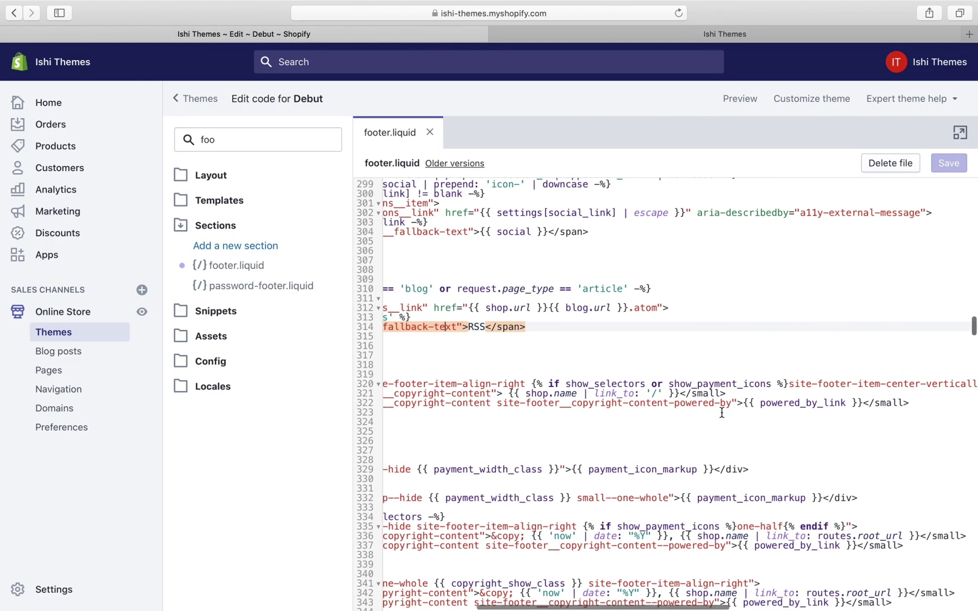
left_click_drag(680, 395, 510, 394)
key("BackSpace")
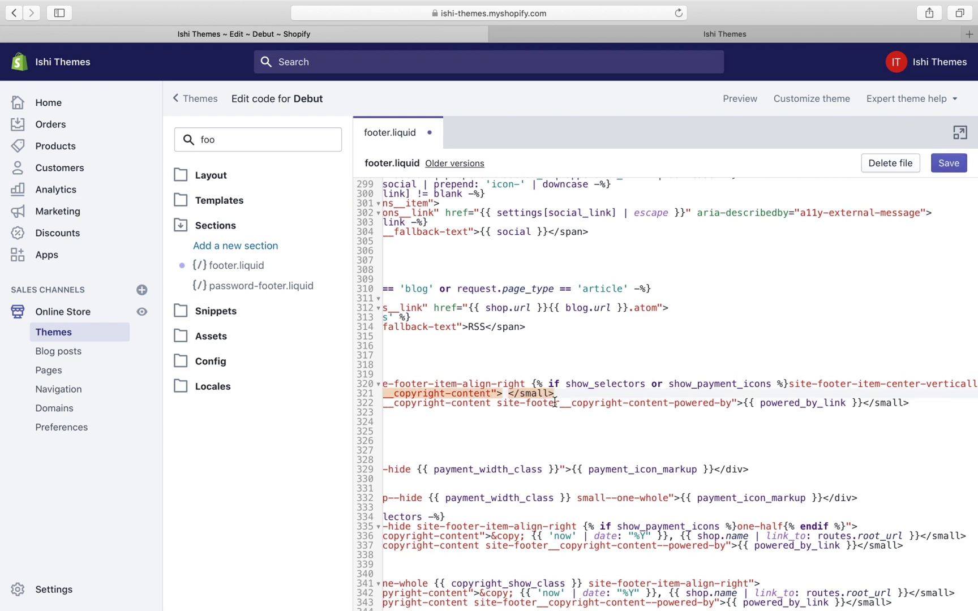
- Remove the leftover <small> copyright tag and indentation, leaving line 321 blank, and save
scroll(549, 399, "left", 8)
left_click_drag(771, 395, 433, 395)
key("BackSpace")
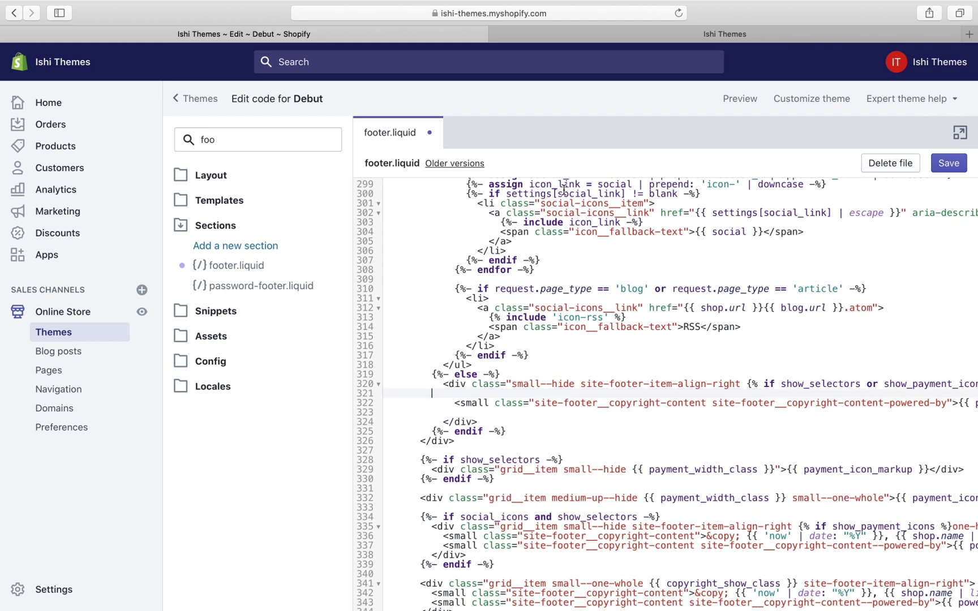
key("BackSpace")
key("BackSpace")
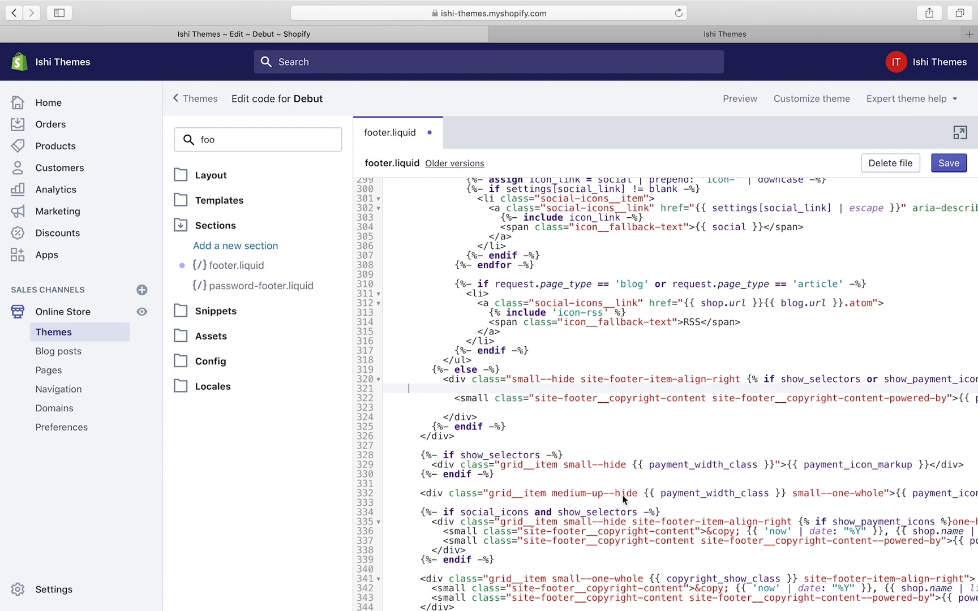
left_click(649, 475)
key("super+s")
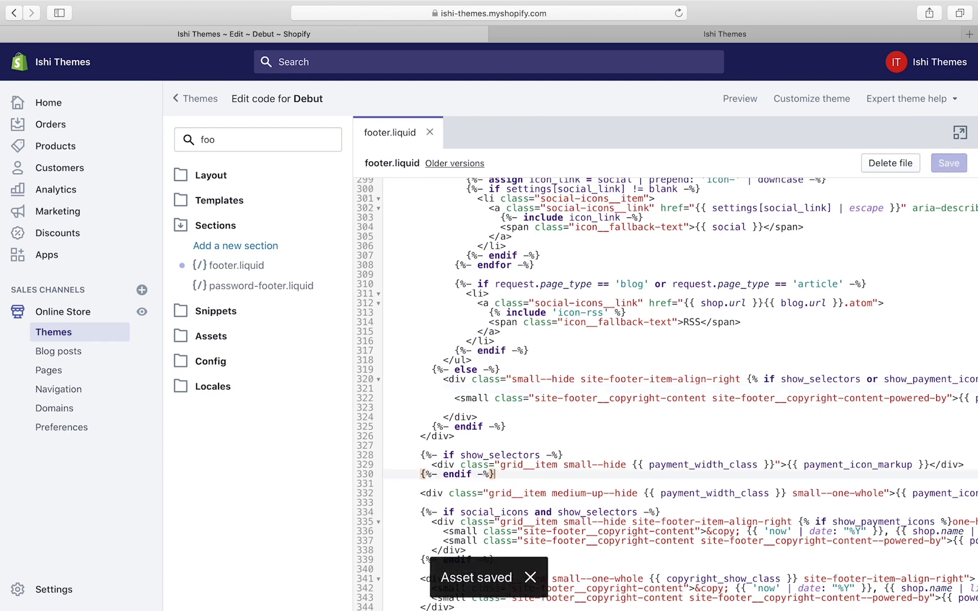
left_click(680, 33)
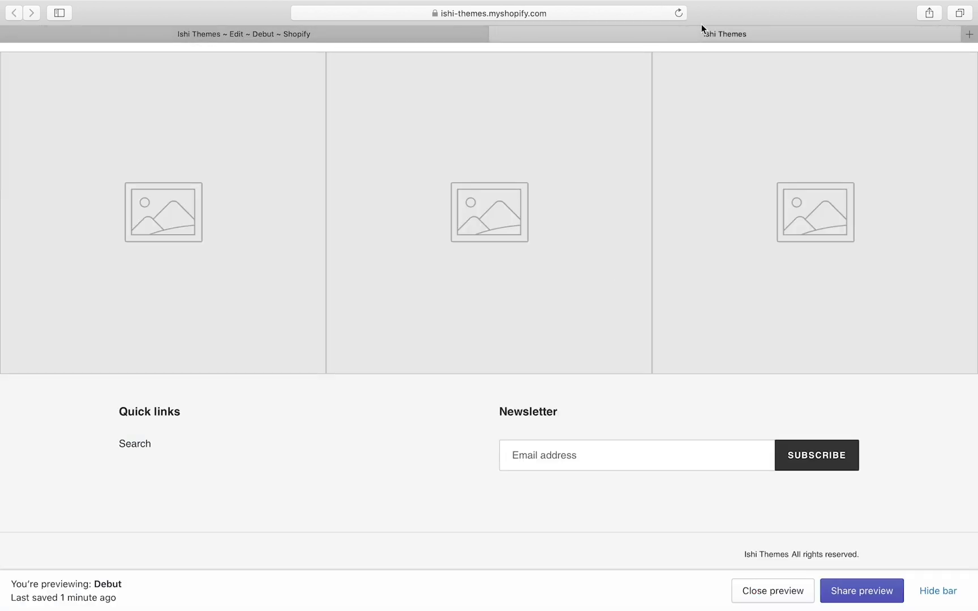
left_click(678, 13)
scroll(670, 389, "down", 10)
scroll(669, 389, "down", 10)
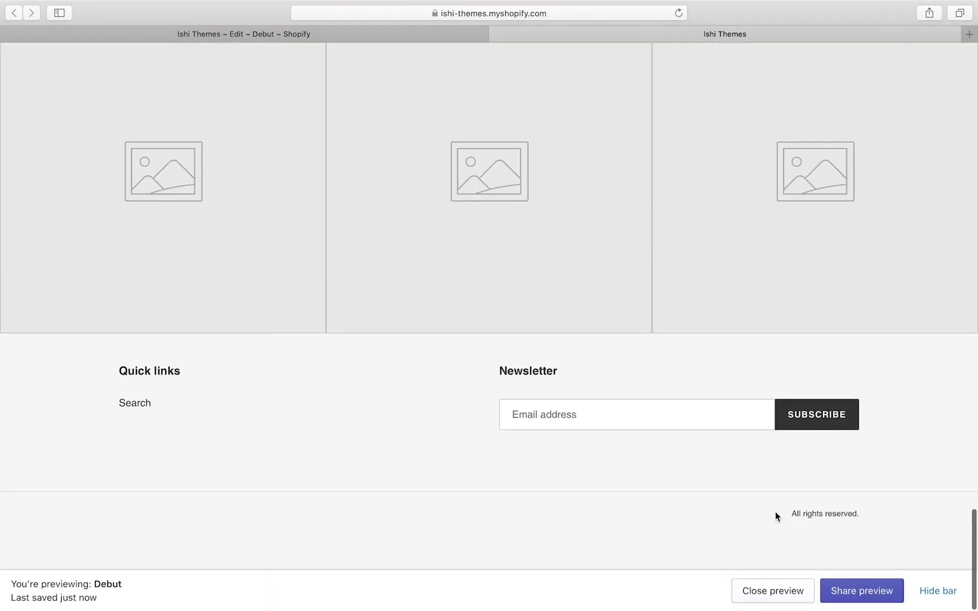
left_click_drag(777, 512, 878, 509)
left_click(356, 33)
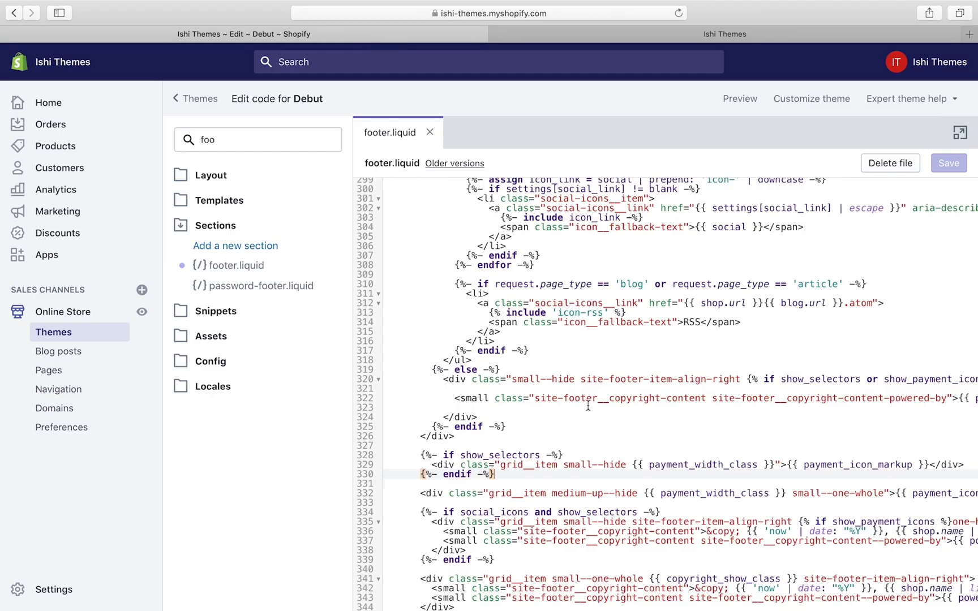
- Delete the powered-by <small> line 322 and save footer.liquid
scroll(587, 404, "down", 1)
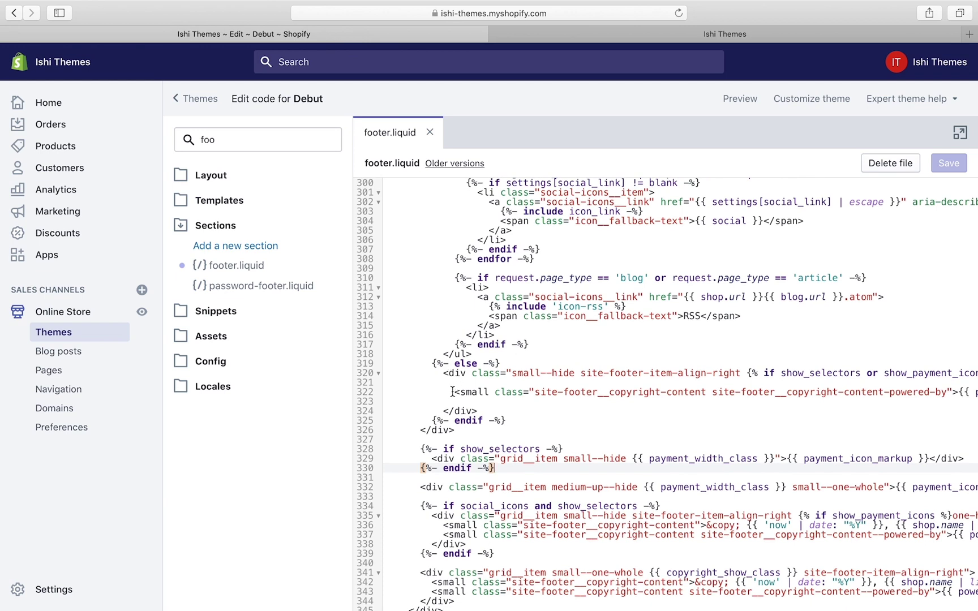
left_click(453, 391)
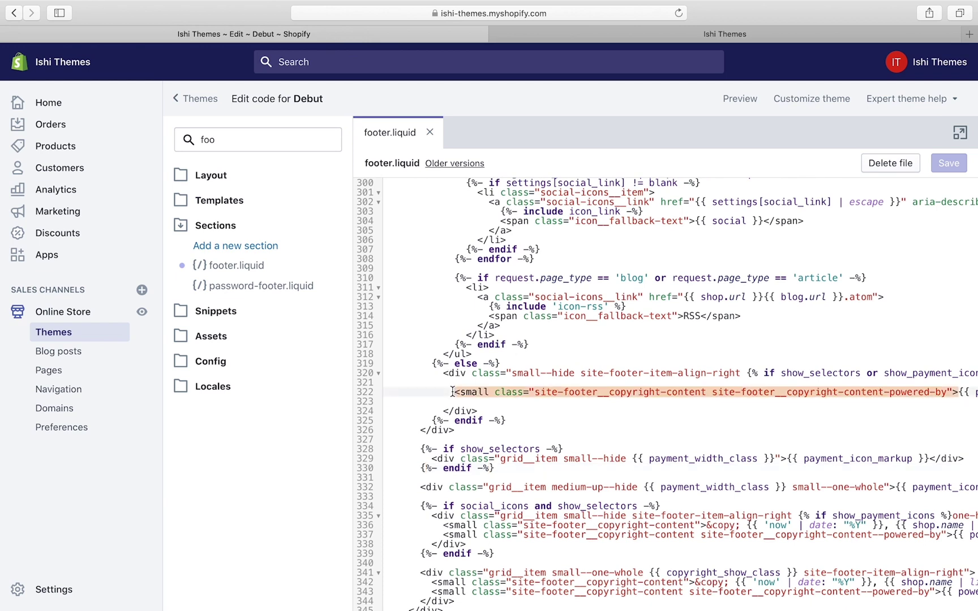
key("shift+Down")
key("BackSpace")
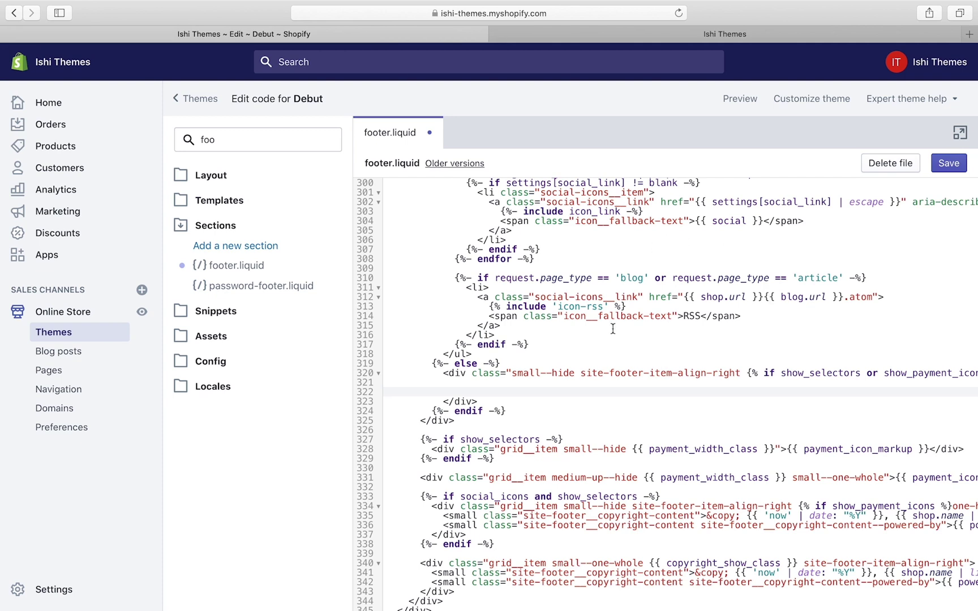
key("super+s")
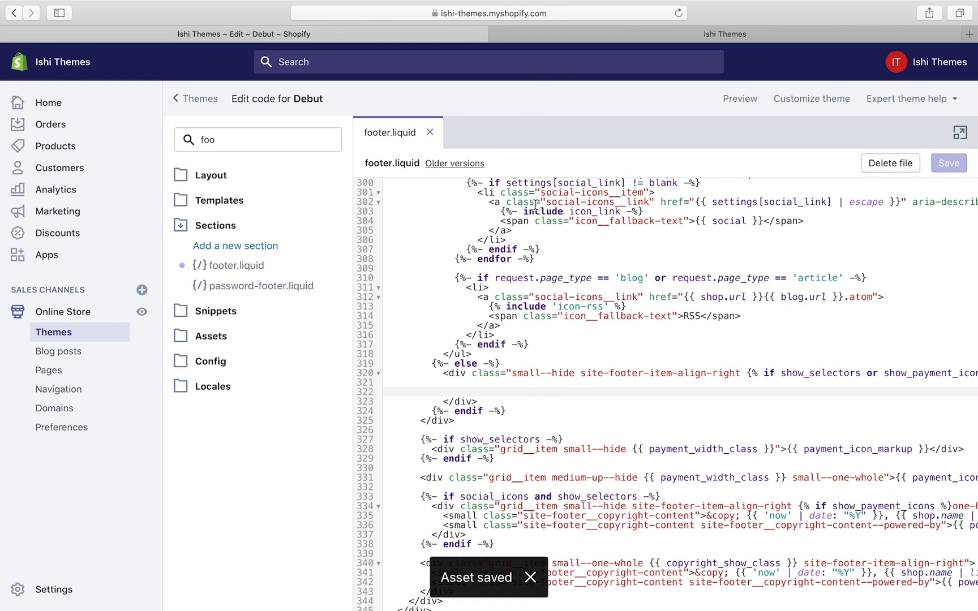
left_click(607, 34)
- Reload the Ishi Themes preview and scroll down to confirm the copyright area is empty
left_click(679, 13)
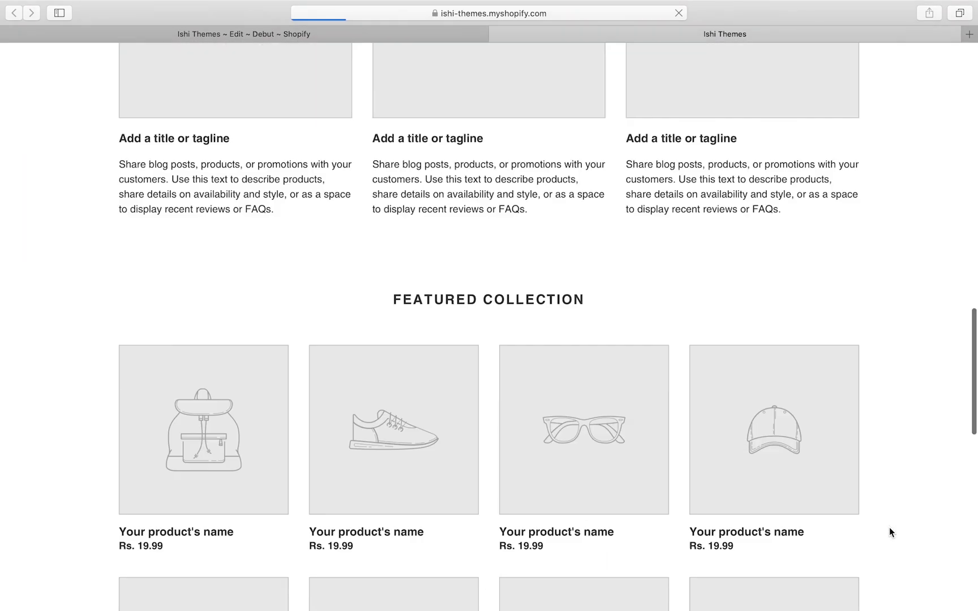
scroll(890, 528, "down", 15)
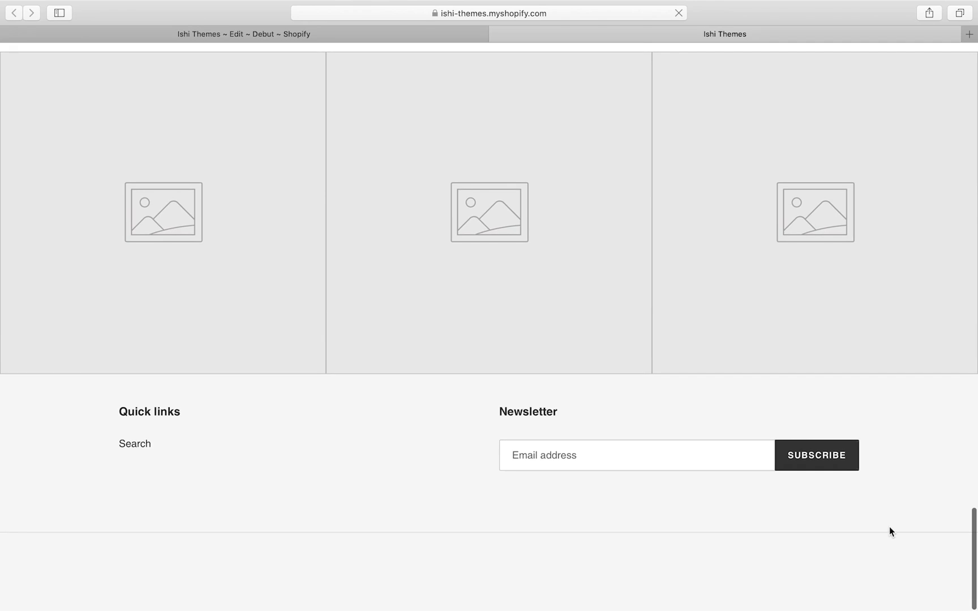